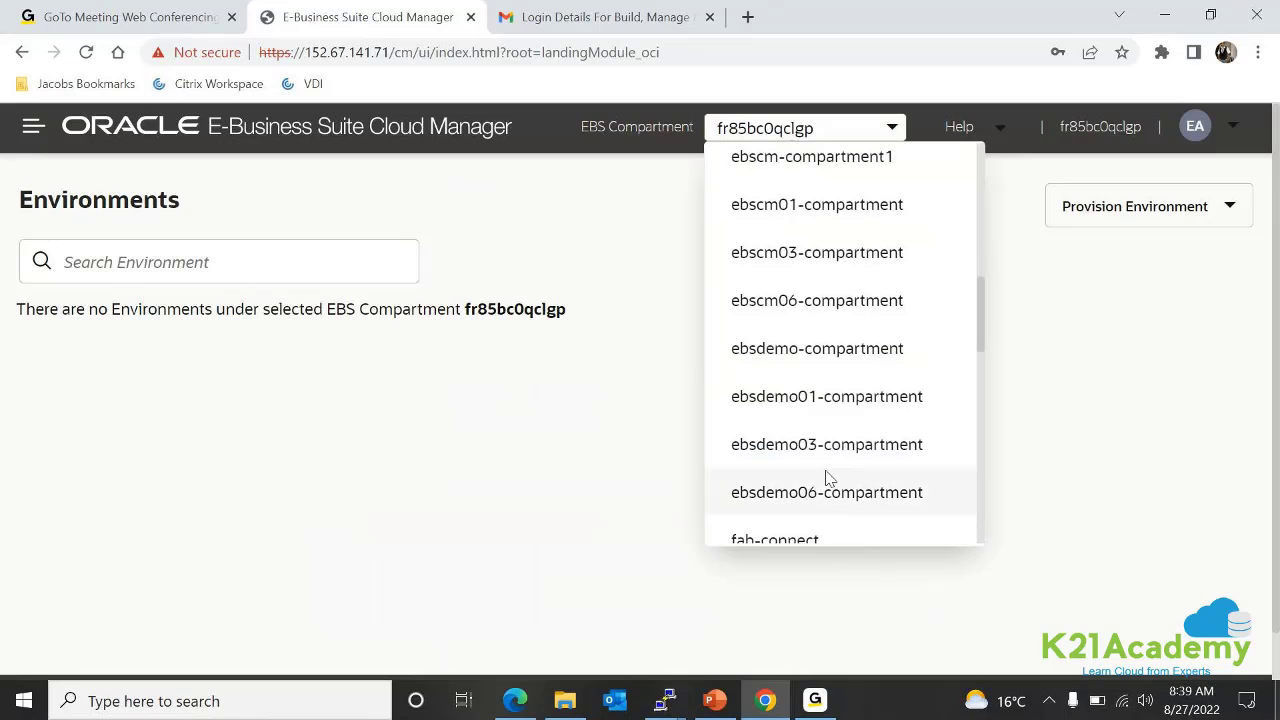
Switch to the ebscm06-compartment environments and bring up the actions menu for DEMO12c
click(791, 302)
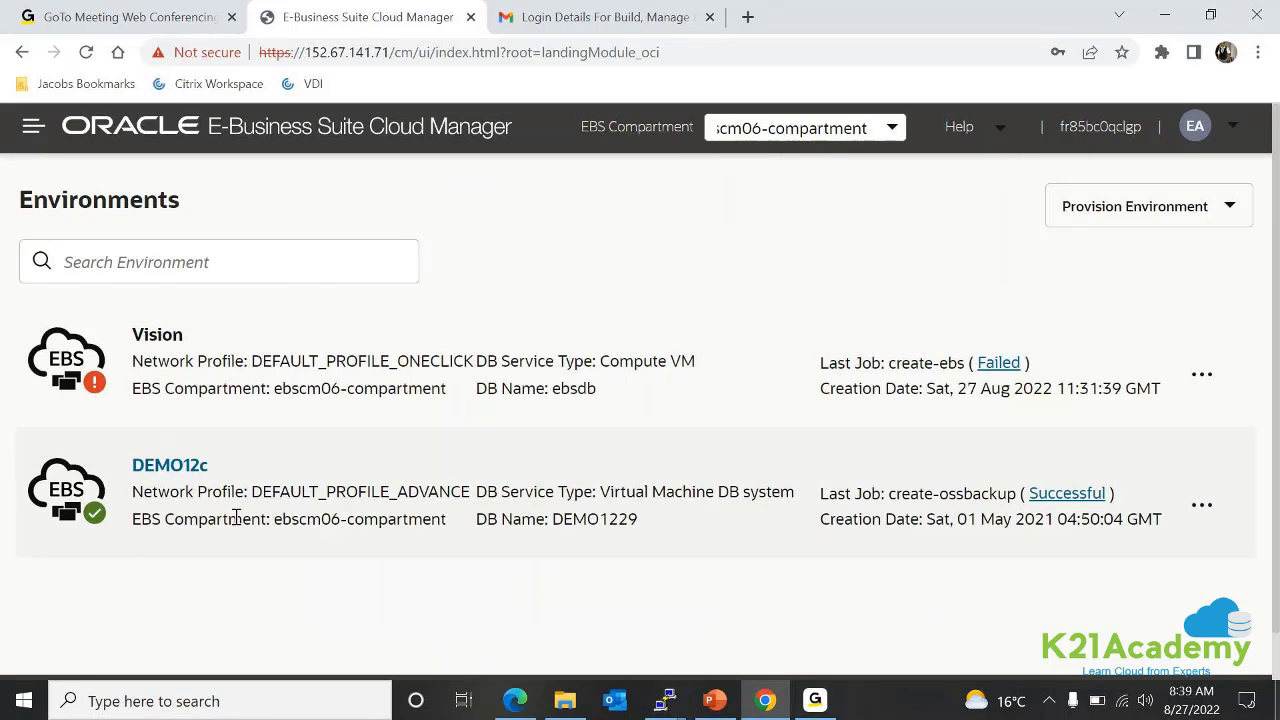
click(1198, 508)
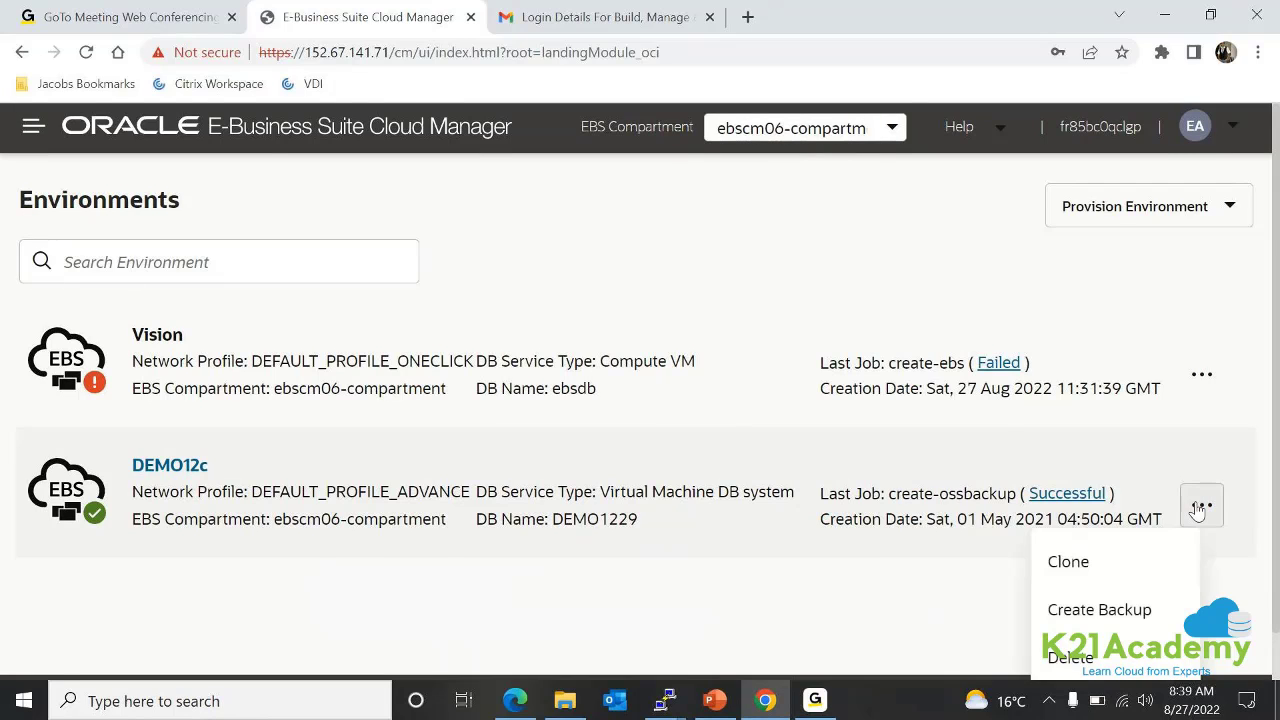
click(1141, 396)
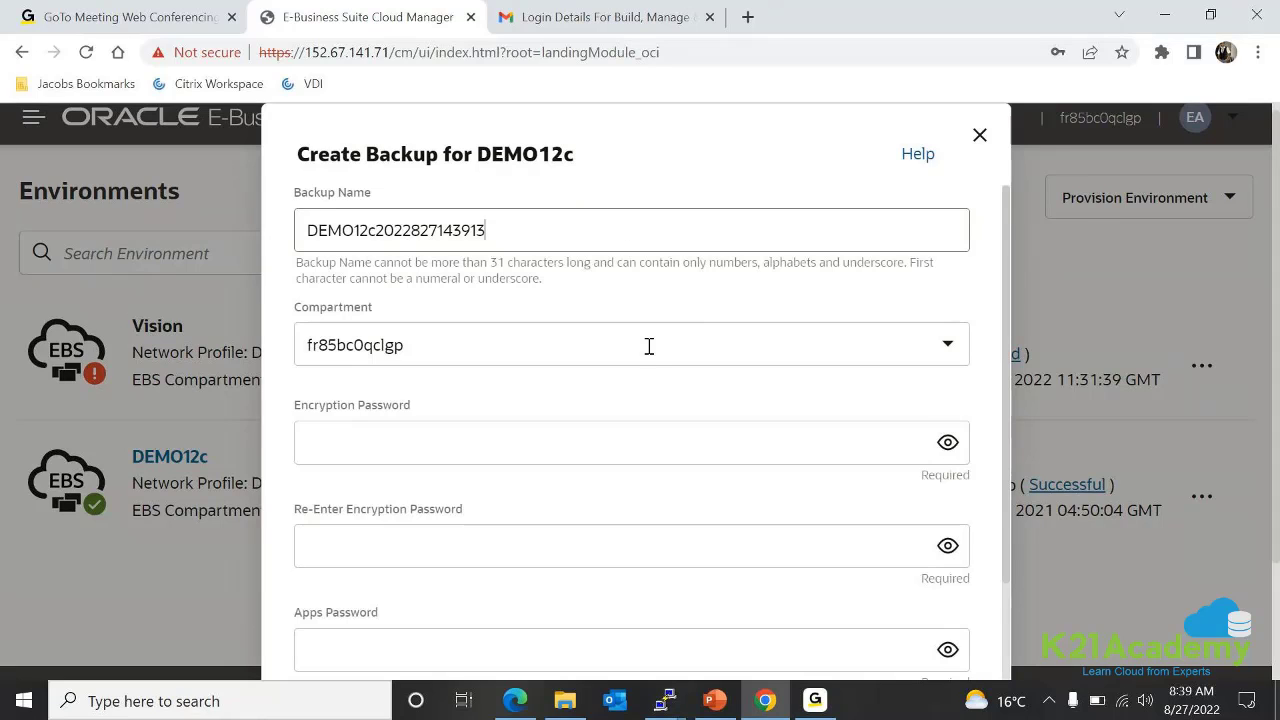
scroll(649, 348, down, 3)
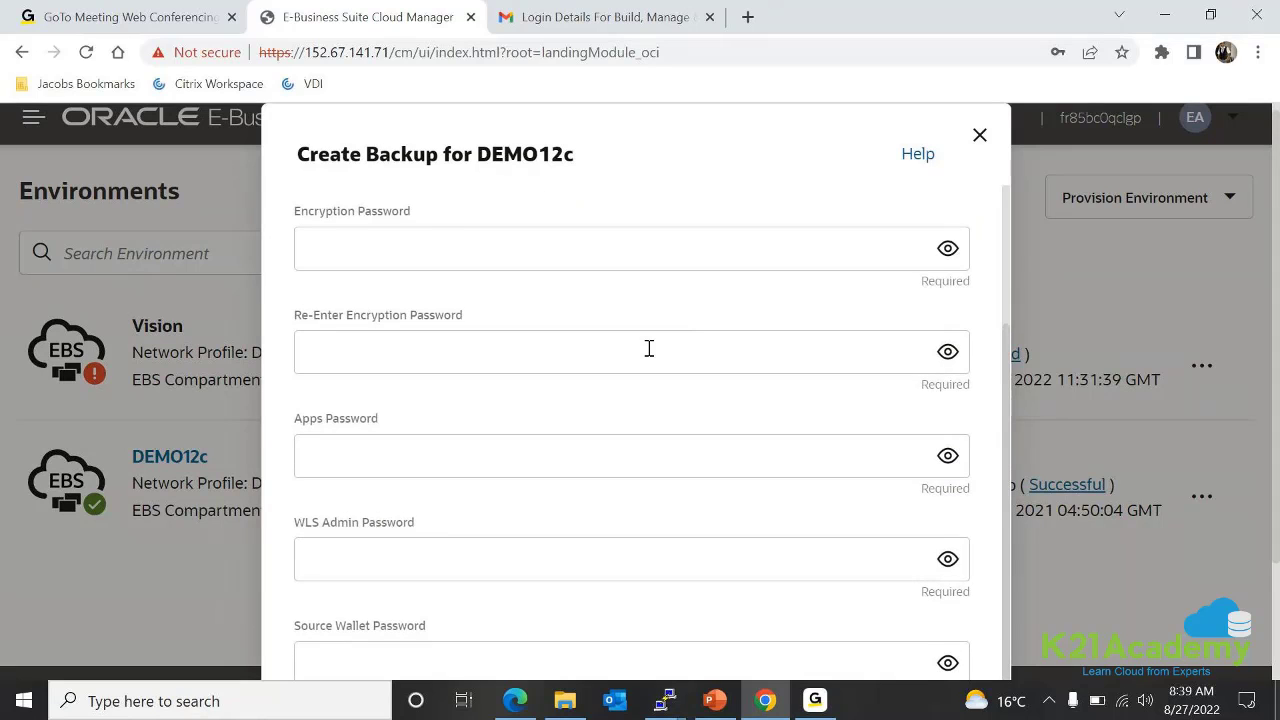
scroll(649, 348, up, 3)
click(649, 348)
scroll(645, 490, down, 3)
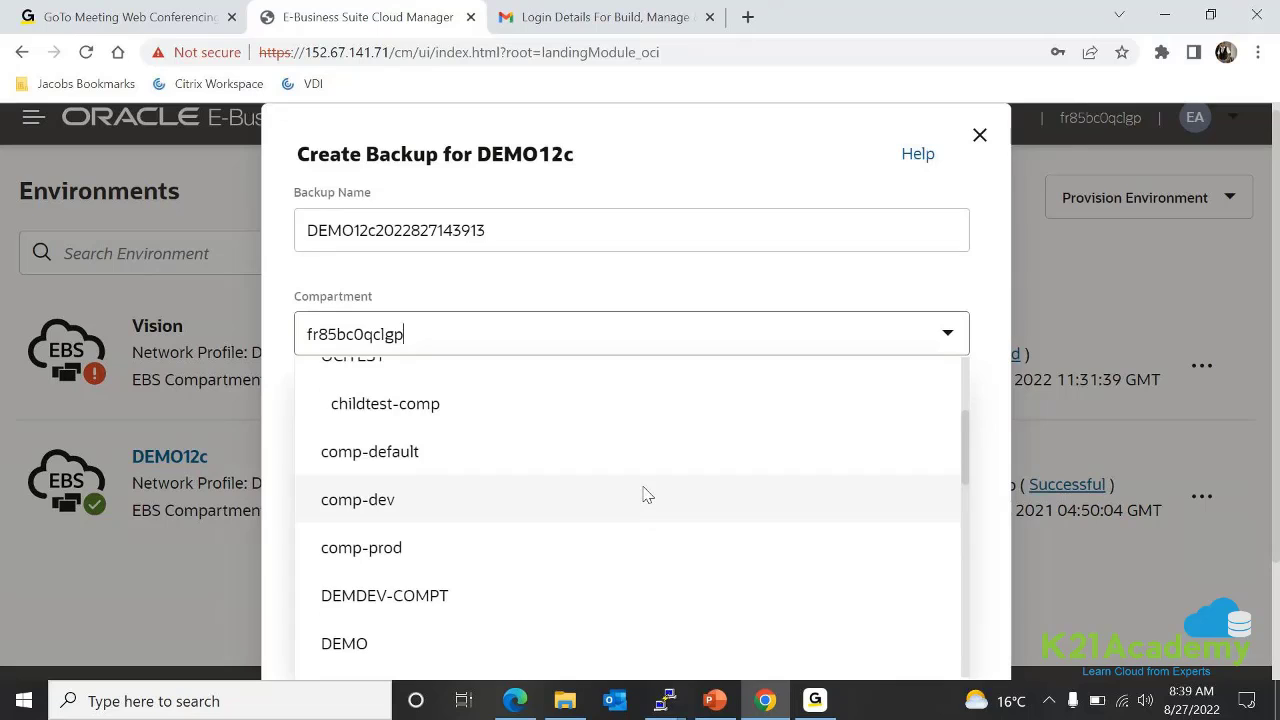
scroll(645, 493, down, 5)
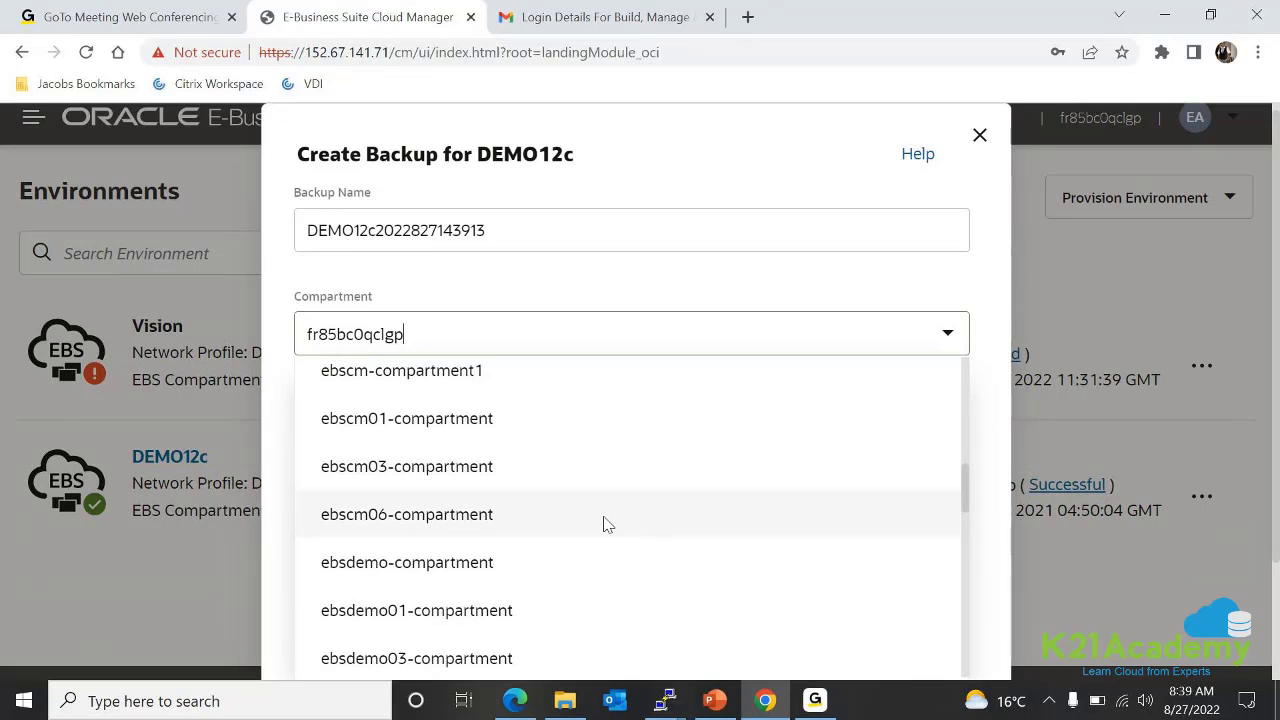
click(609, 521)
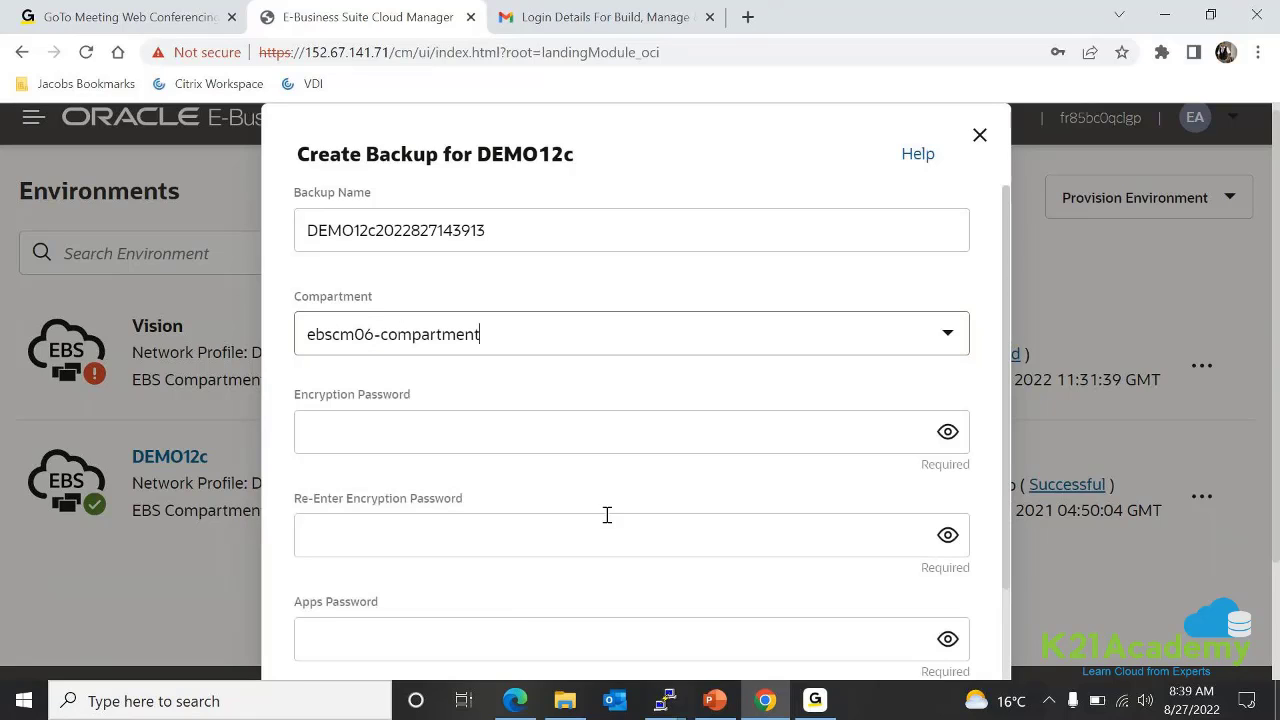
click(616, 431)
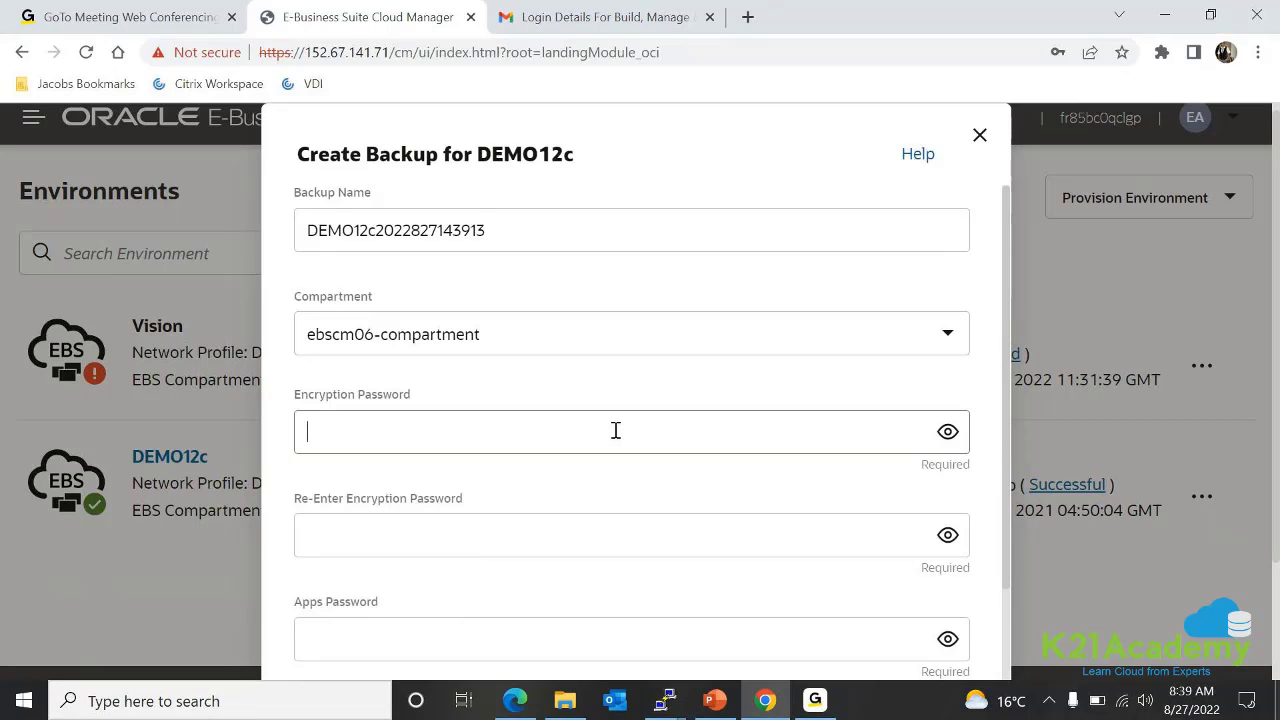
Enter the backup encryption password and confirm it in the second field
text(•••••••••••••••••)
click(634, 537)
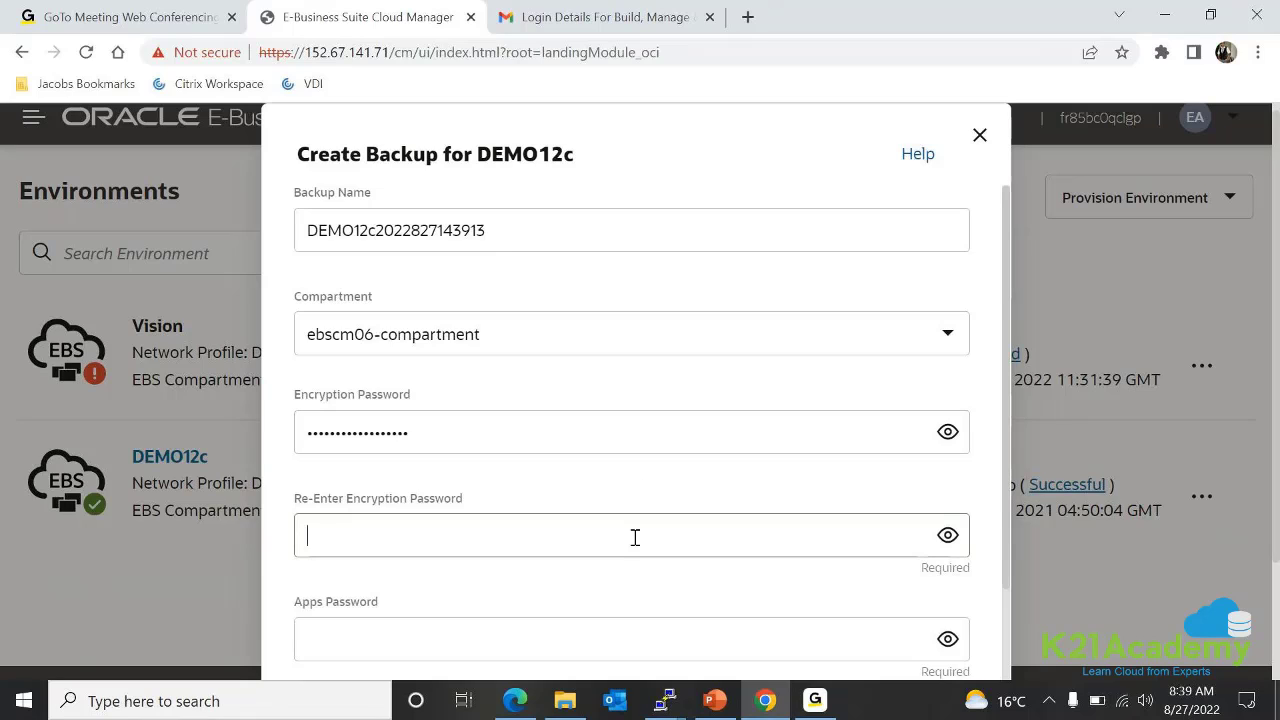
key(ctrl+v)
scroll(614, 523, down, 3)
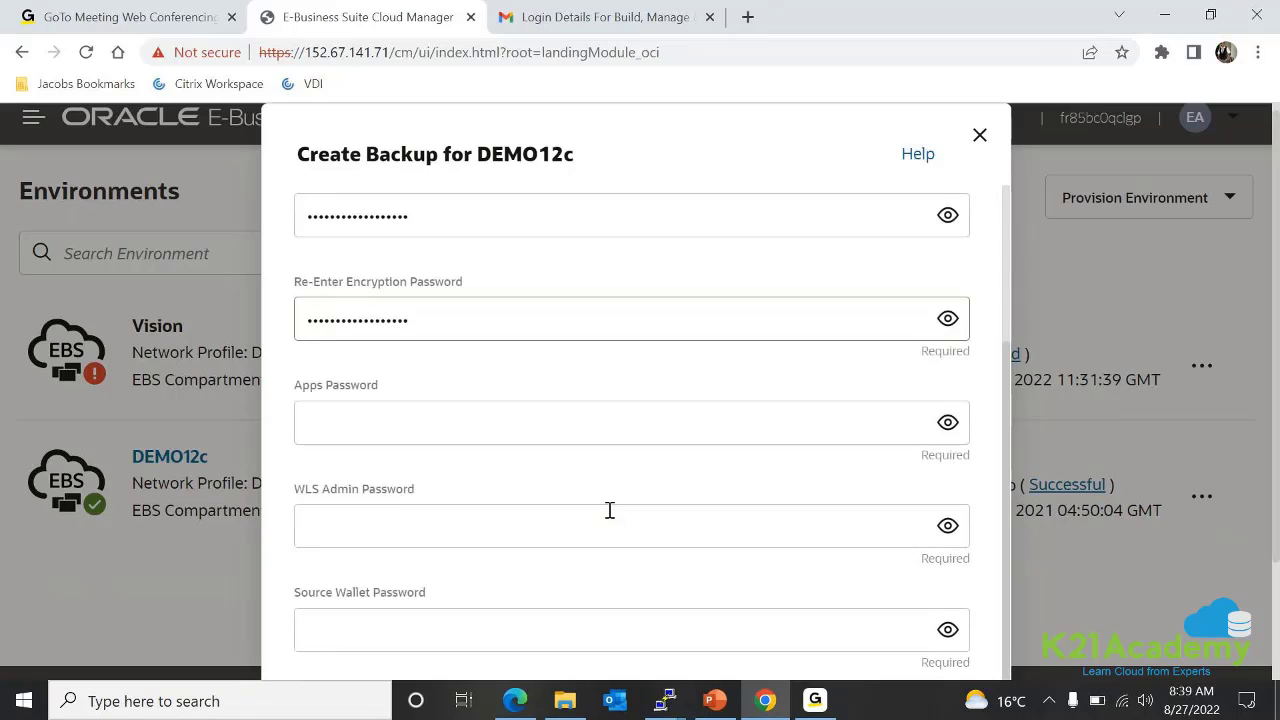
Fill in the Apps password and the WLS Admin password
click(569, 430)
text(apps)
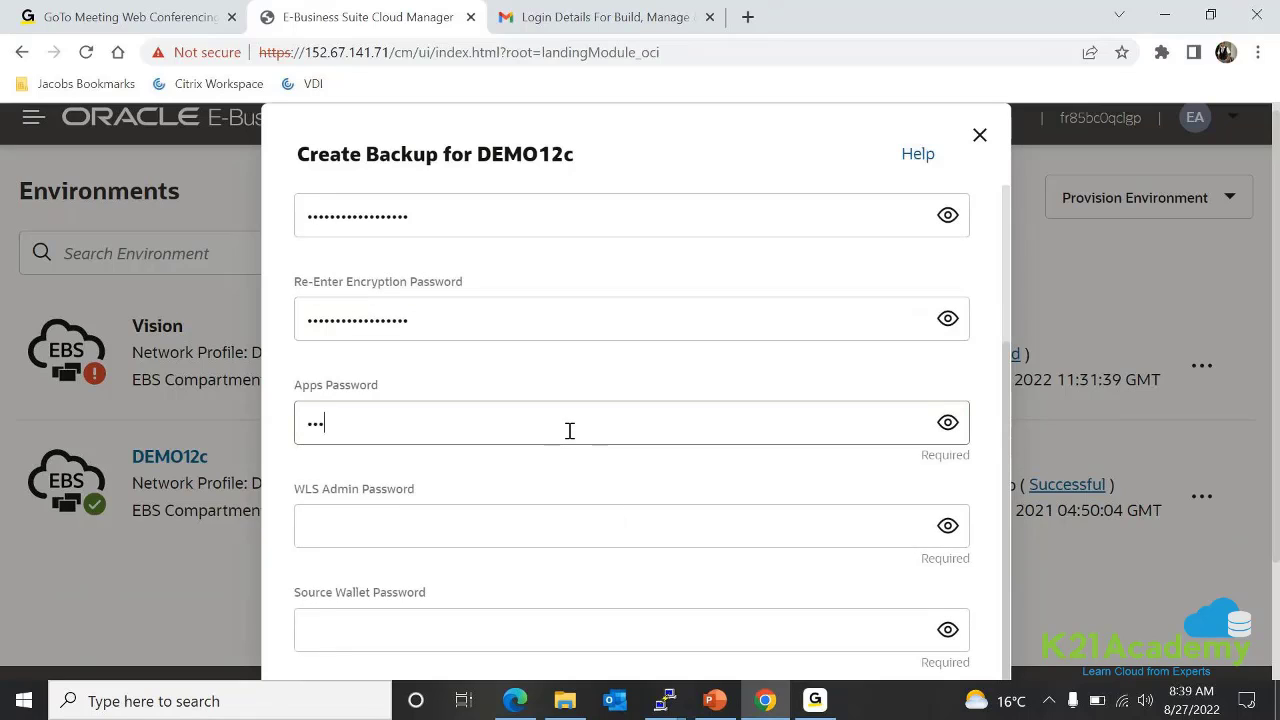
key(Tab)
key(Tab)
text(apps)
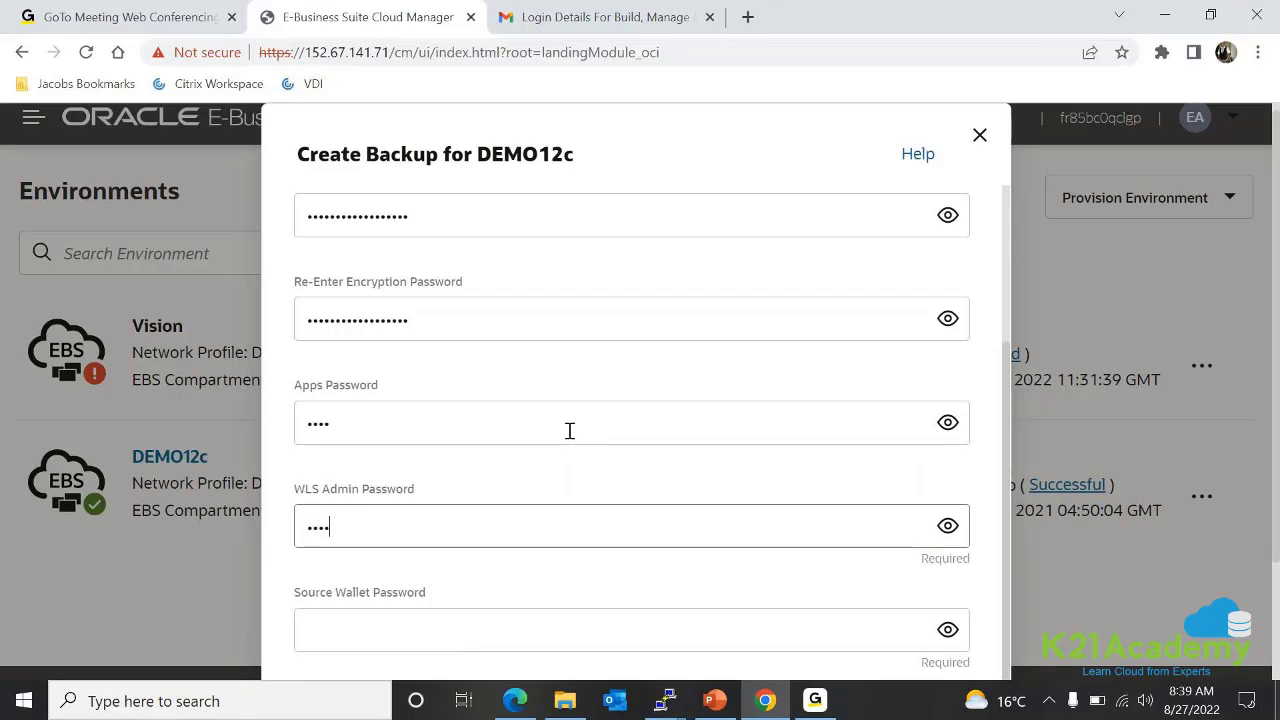
text(ome1)
Enter the Source Wallet password for the DEMO12c backup
scroll(570, 430, down, 2)
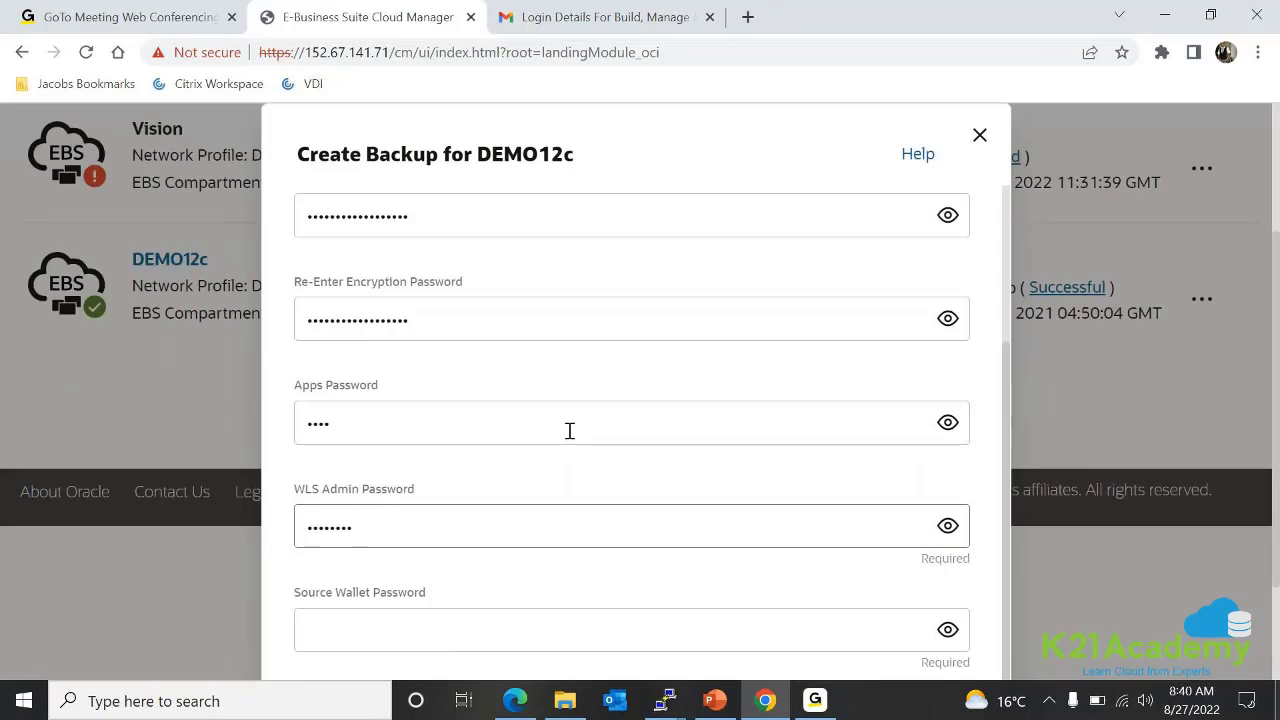
click(457, 628)
scroll(477, 605, down, 3)
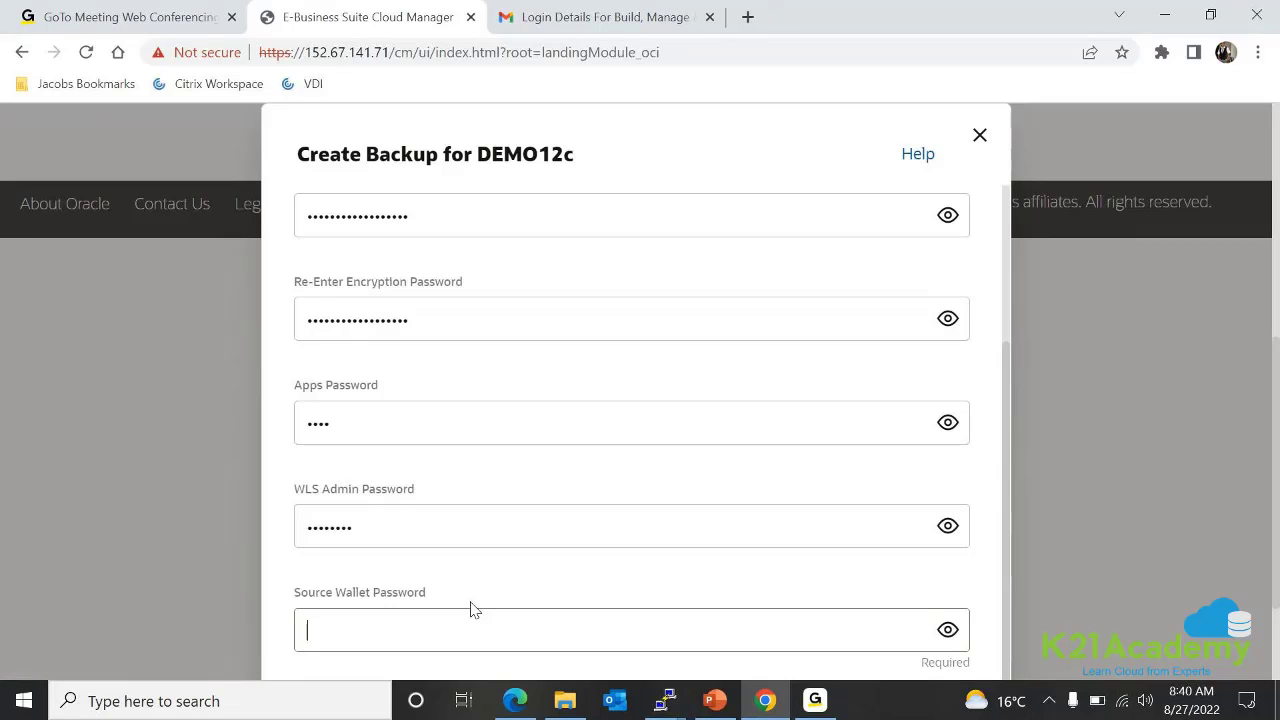
text(*****************)
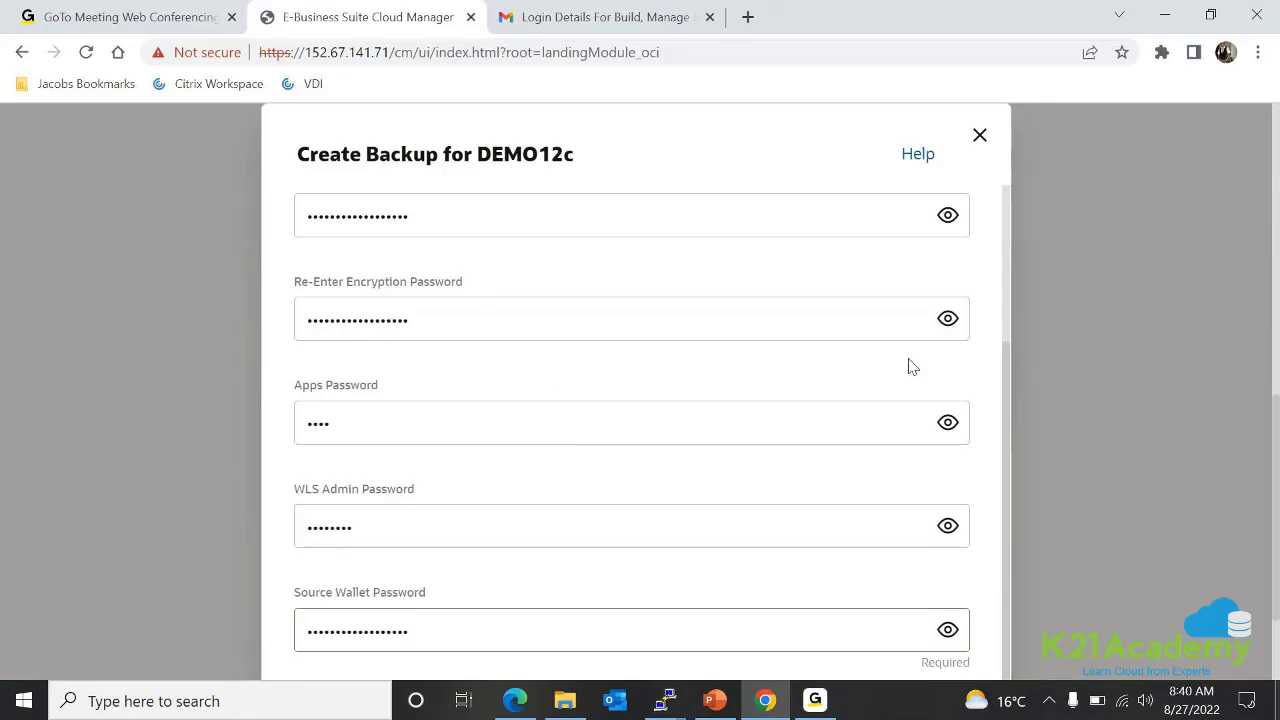
scroll(1003, 365, up, 3)
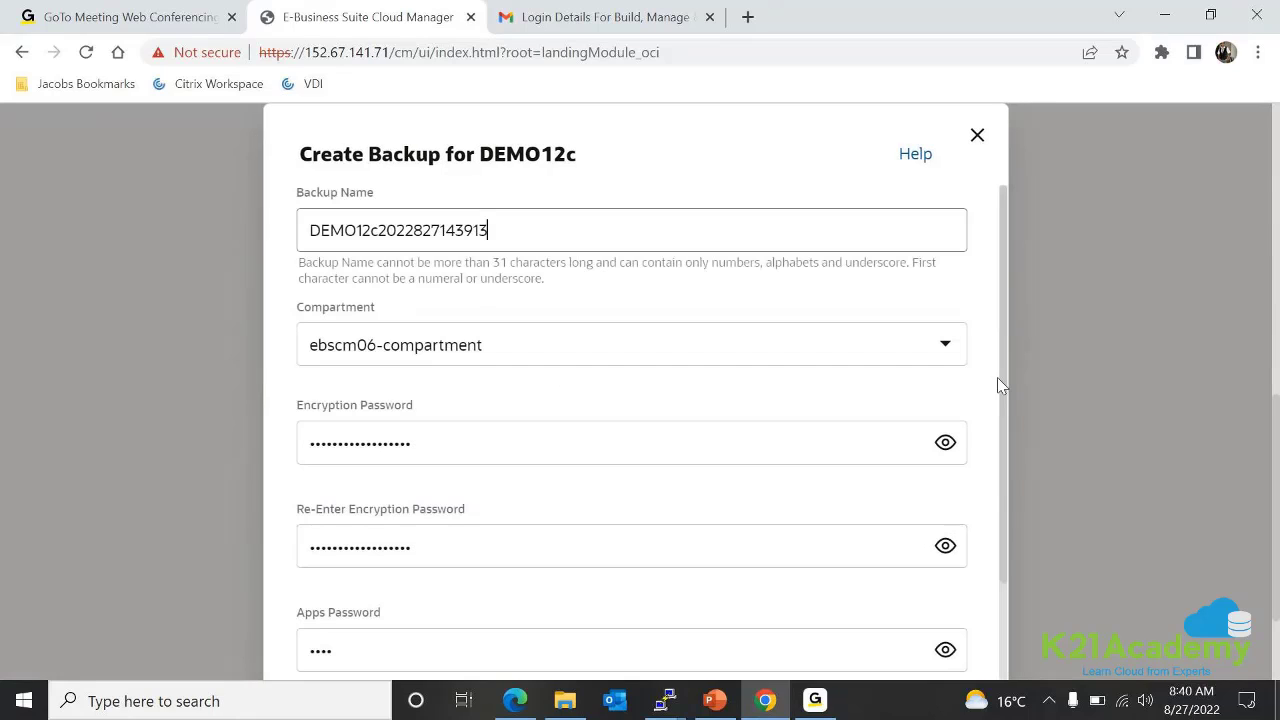
drag(1001, 388, 957, 569)
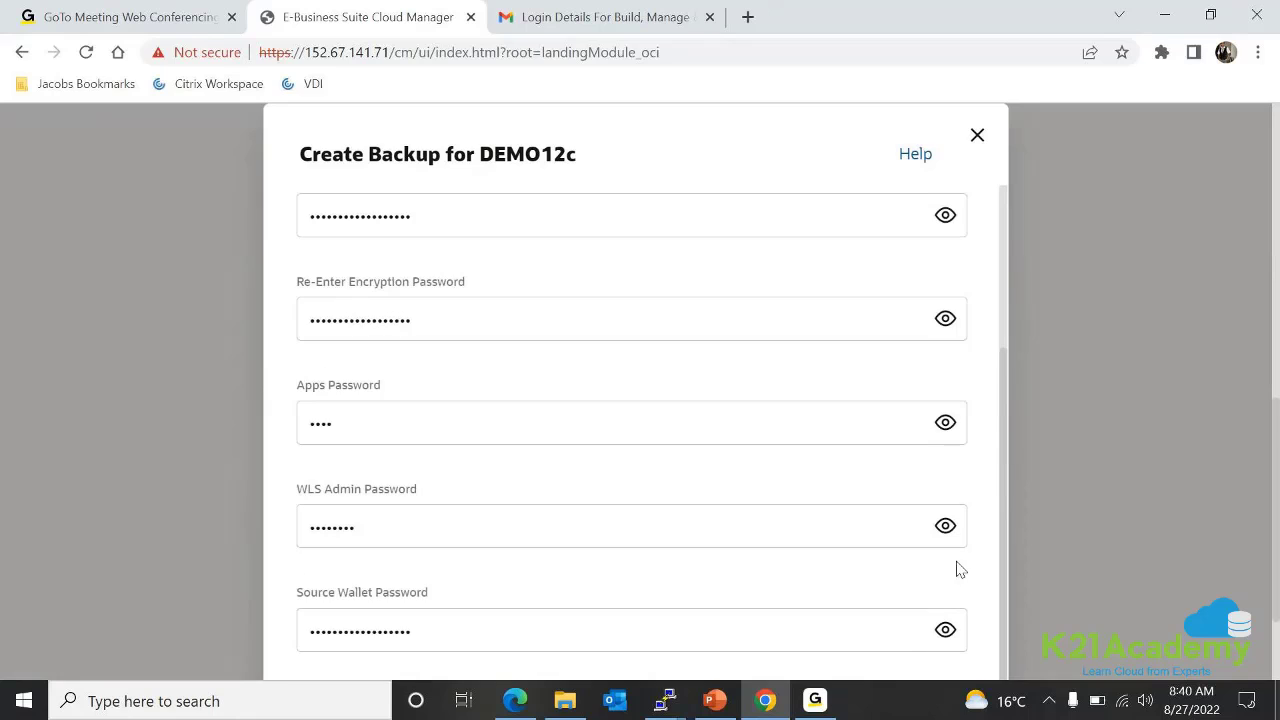
Reduce the Chrome page zoom to 80%
click(1259, 53)
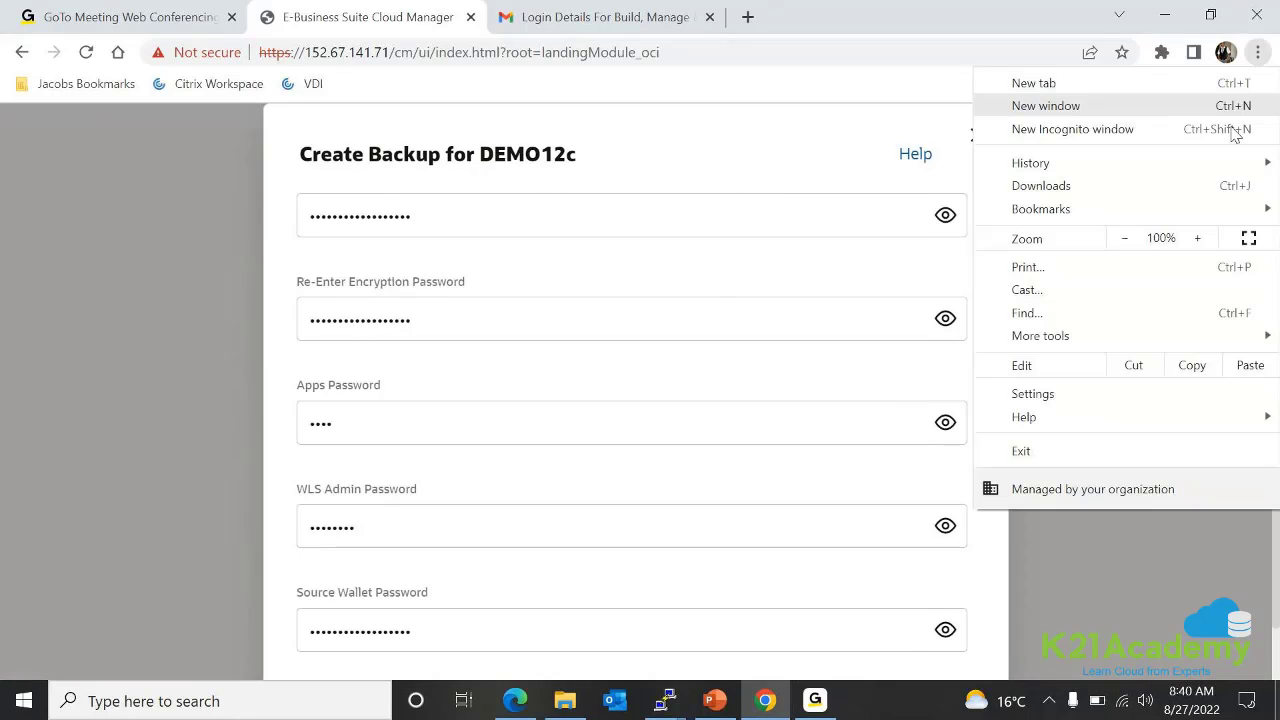
click(1132, 246)
click(1134, 247)
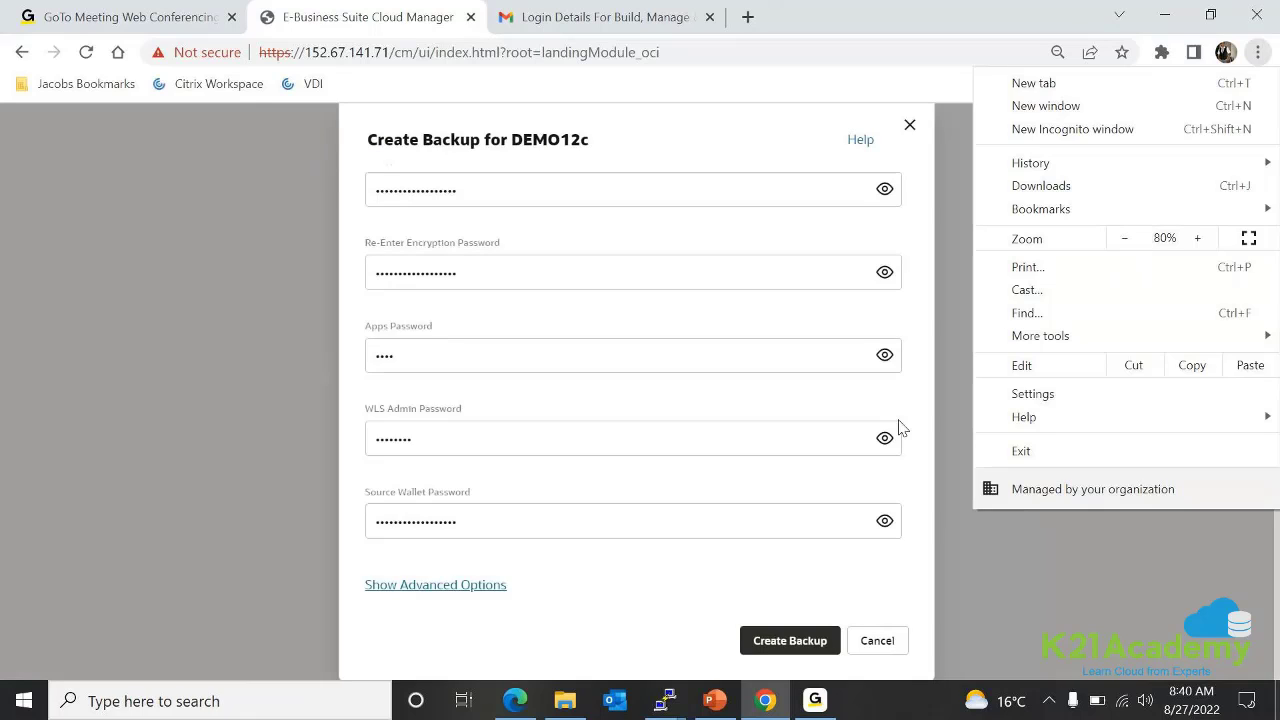
click(1064, 565)
Show the advanced RMAN options: Basic compression, 3 channels, 4G section size
click(470, 584)
scroll(534, 551, down, 5)
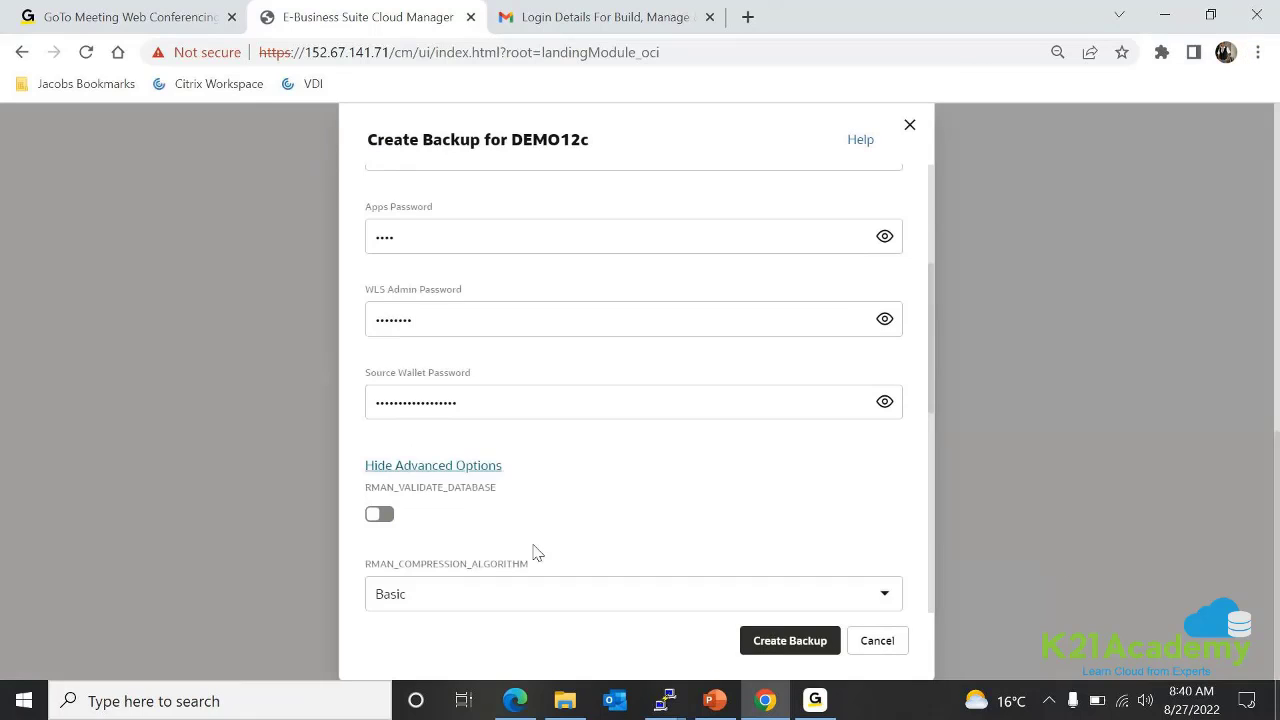
scroll(534, 552, up, 2)
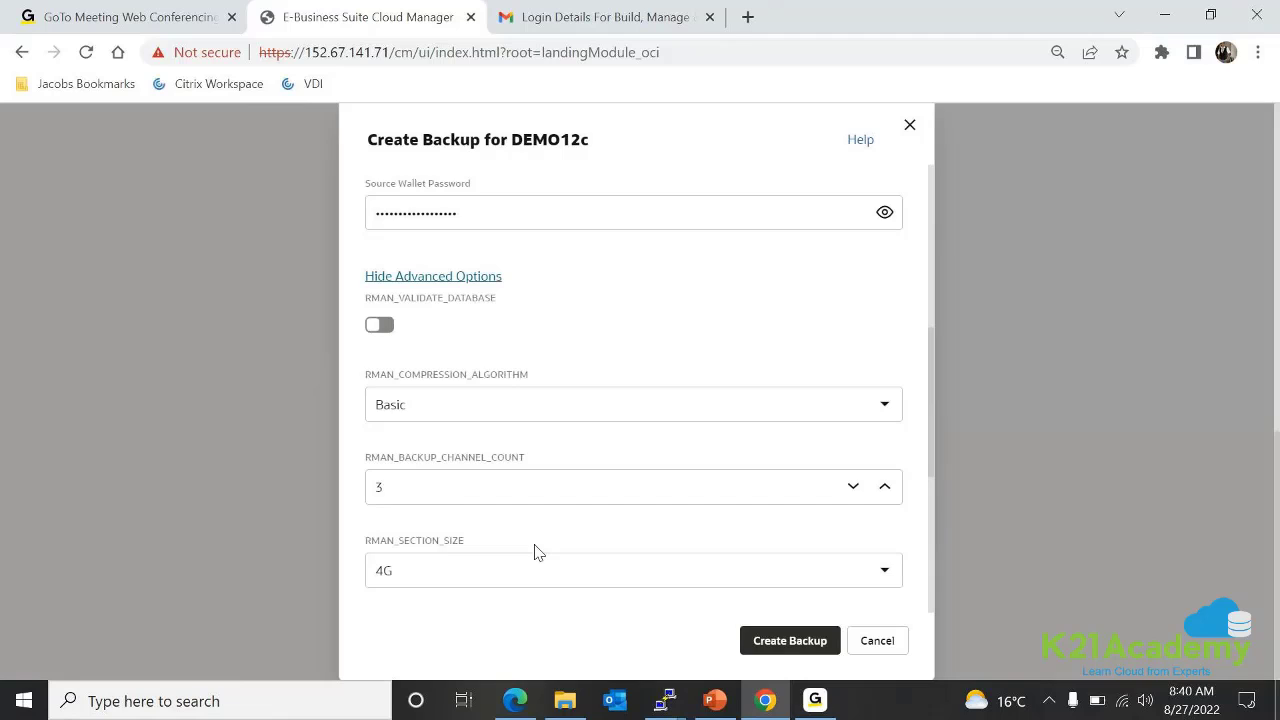
scroll(534, 551, up, 1)
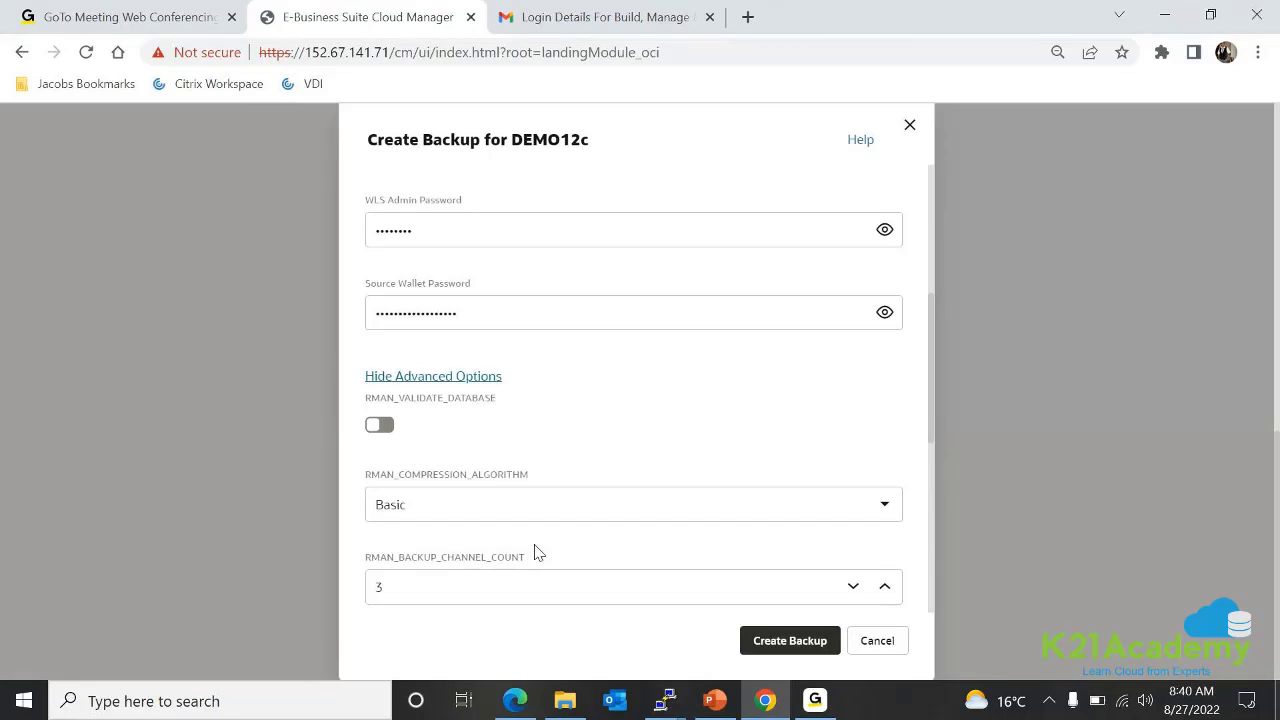
scroll(543, 513, down, 2)
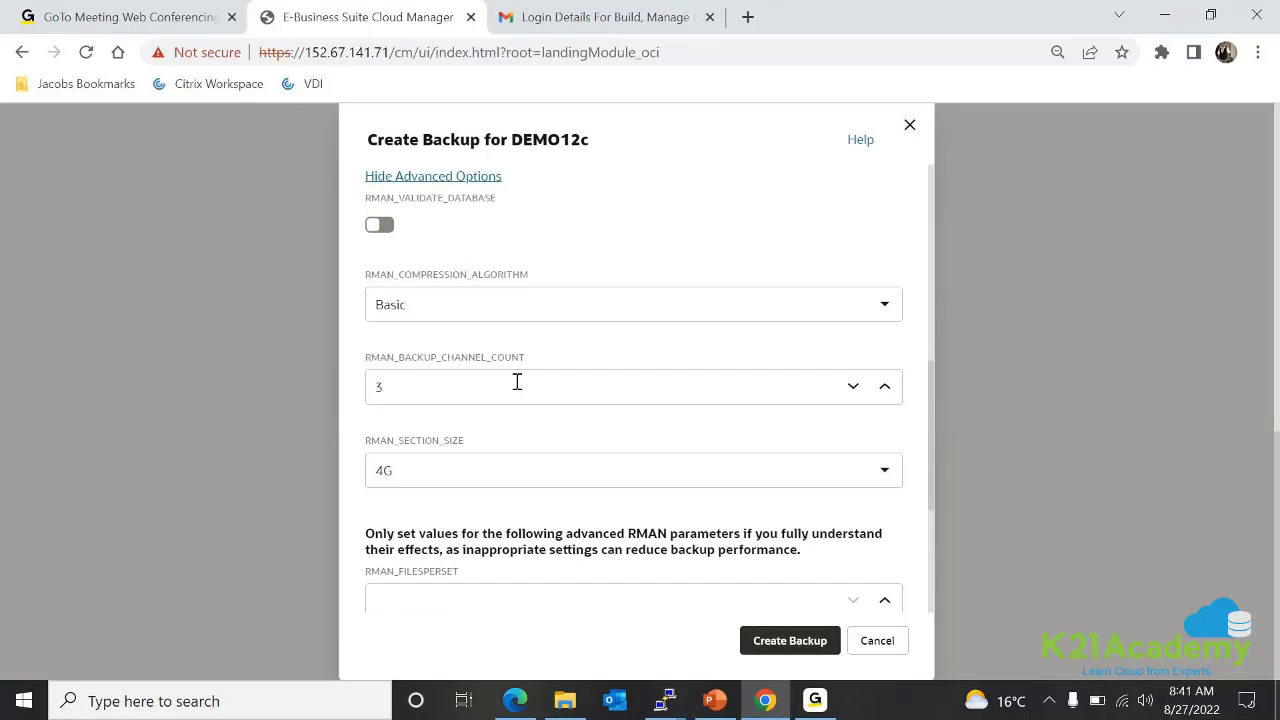
click(501, 305)
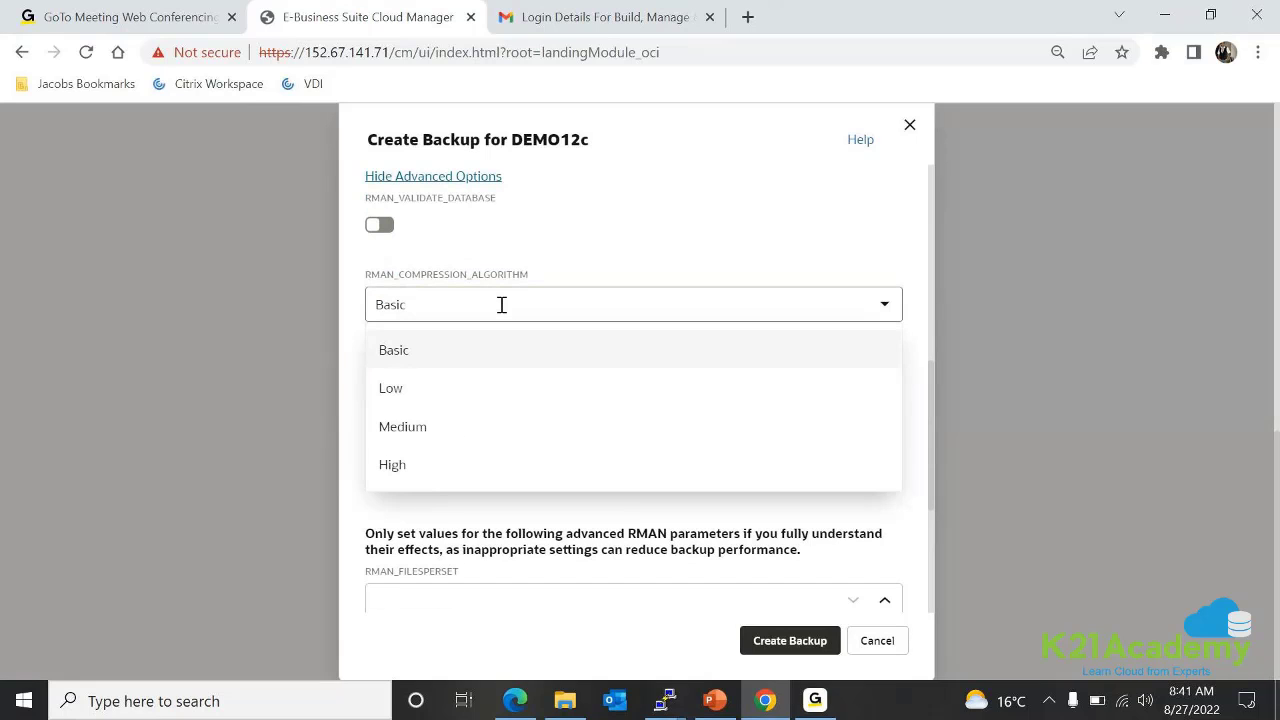
click(600, 250)
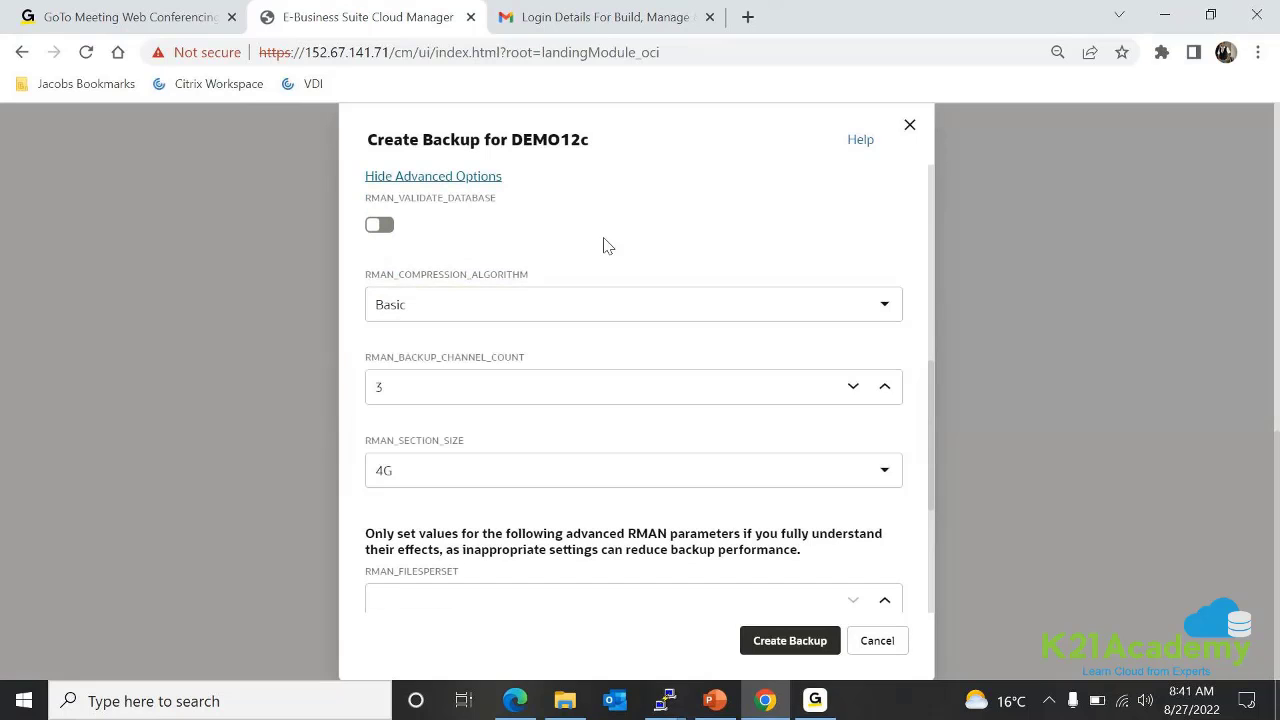
click(621, 305)
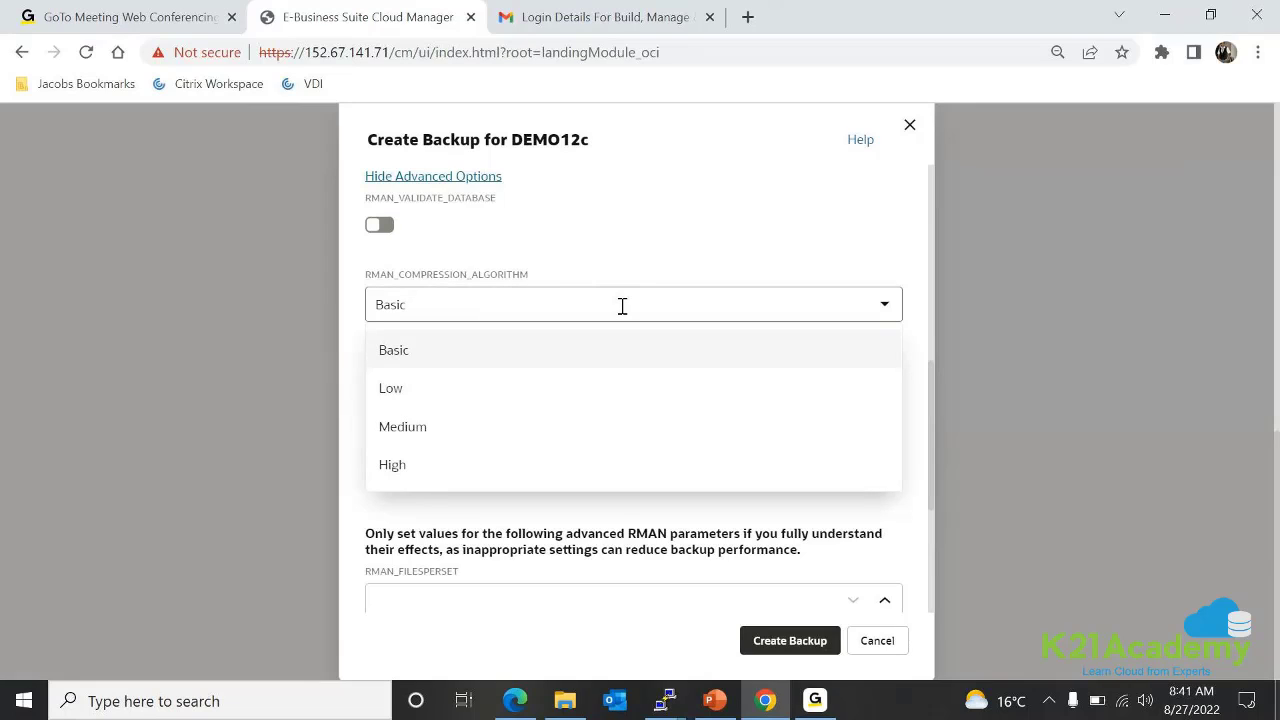
click(660, 249)
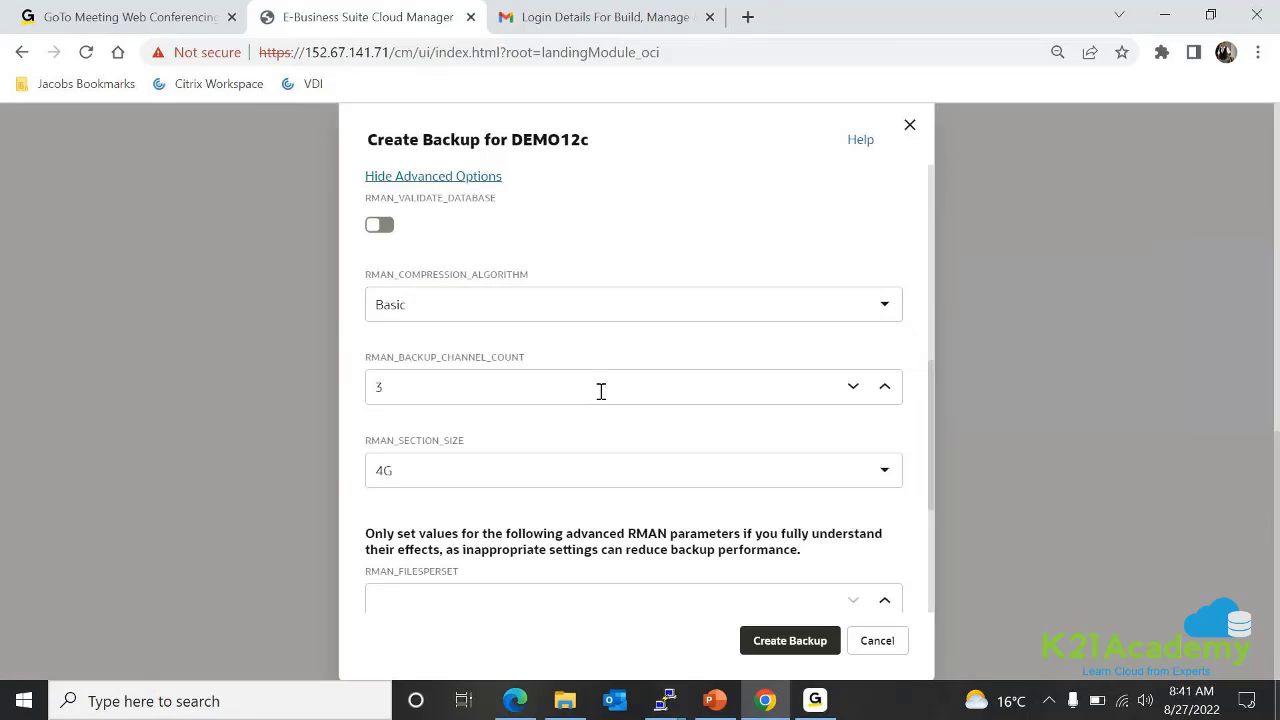
scroll(600, 391, down, 1)
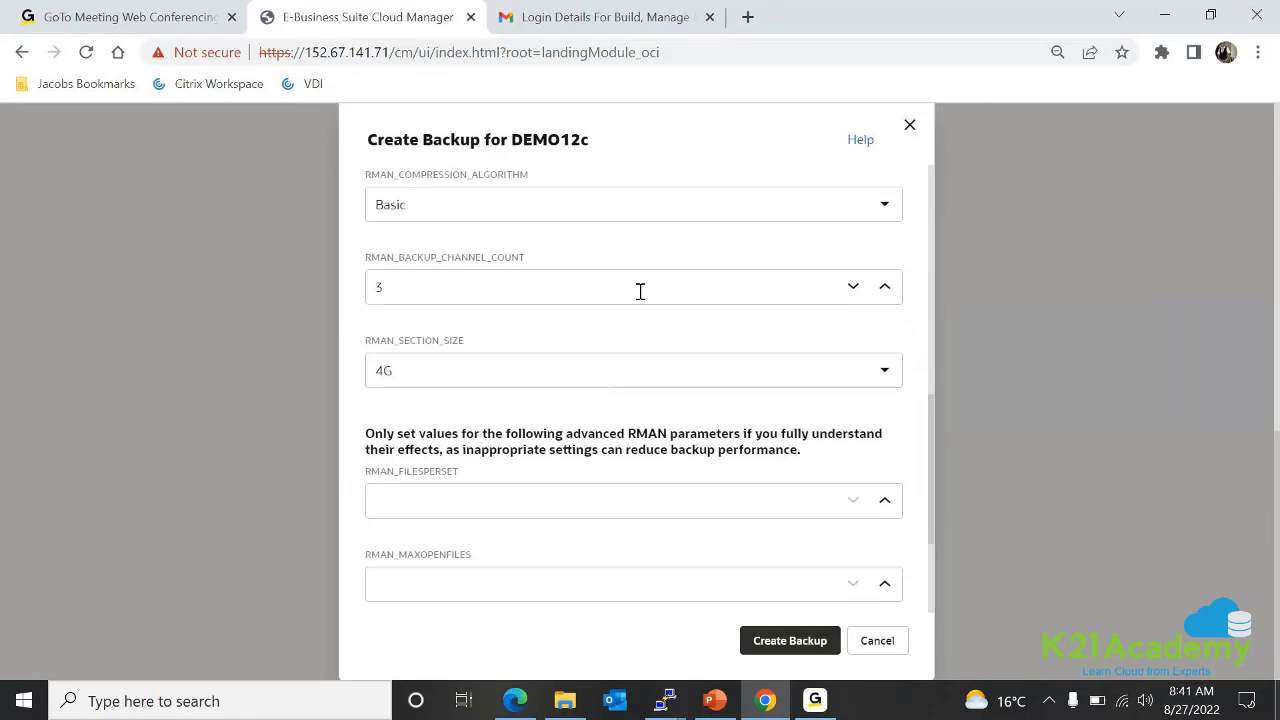
click(640, 291)
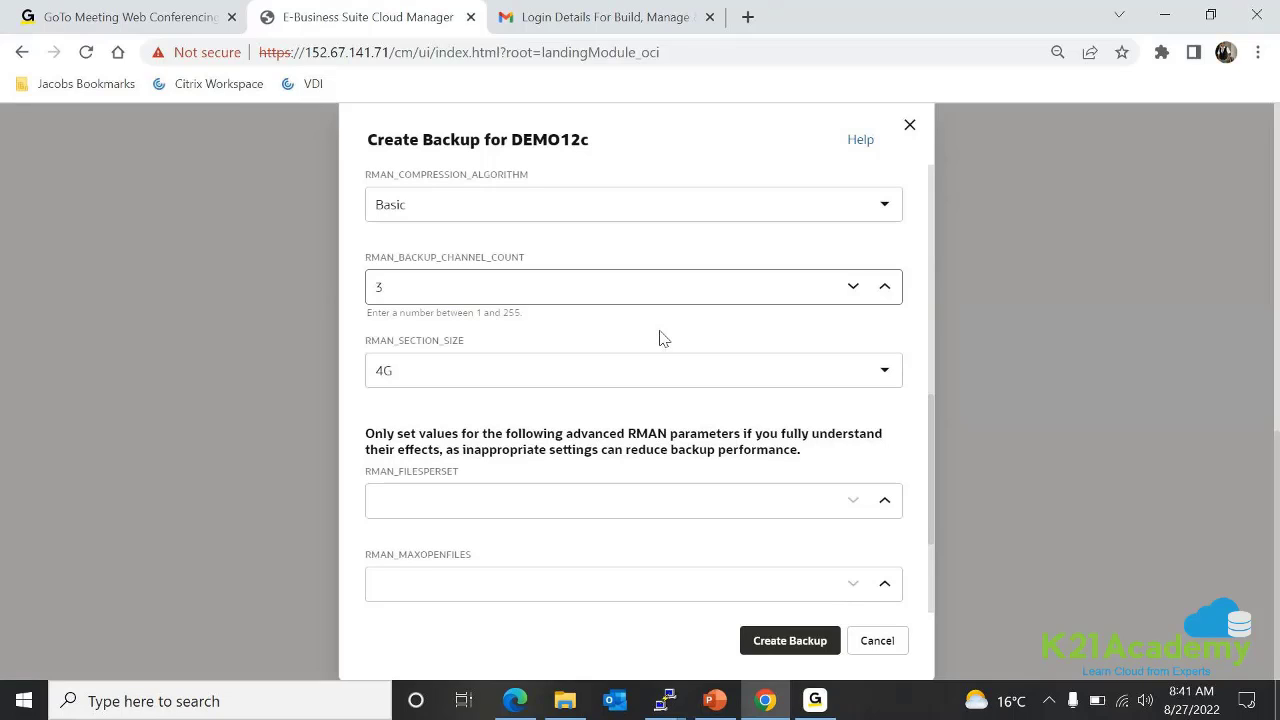
click(656, 247)
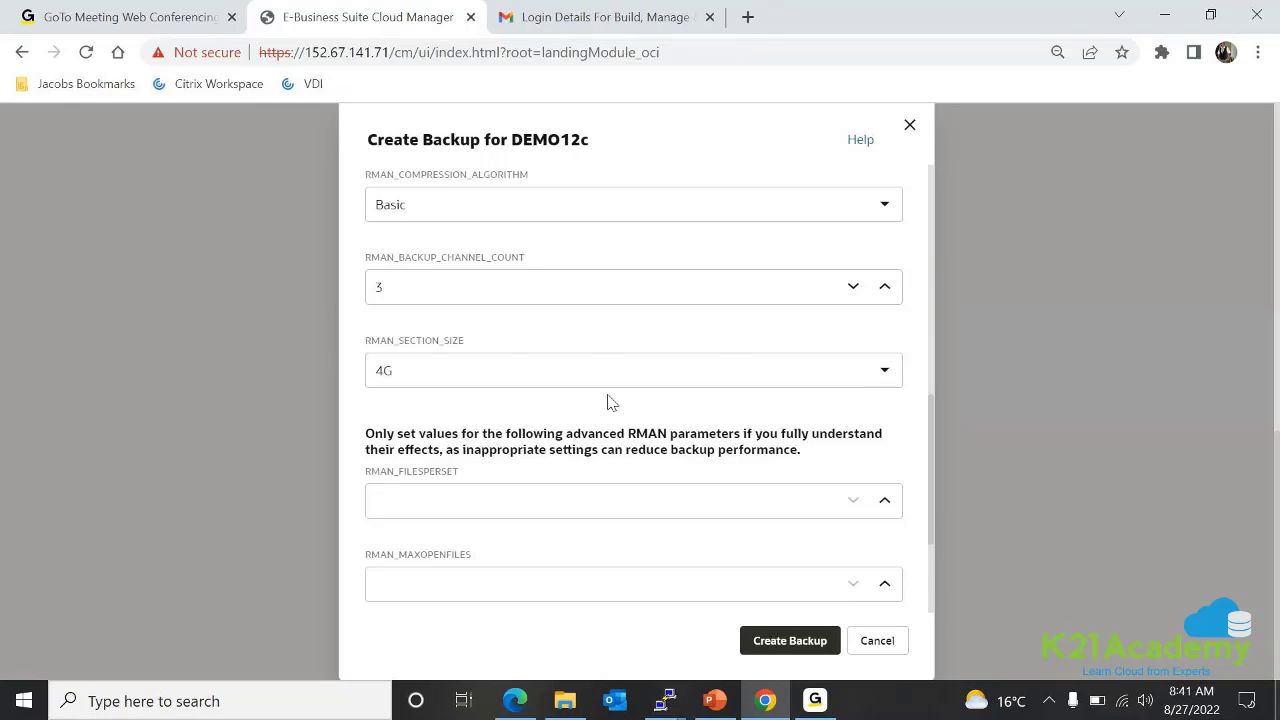
scroll(612, 402, down, 1)
click(886, 270)
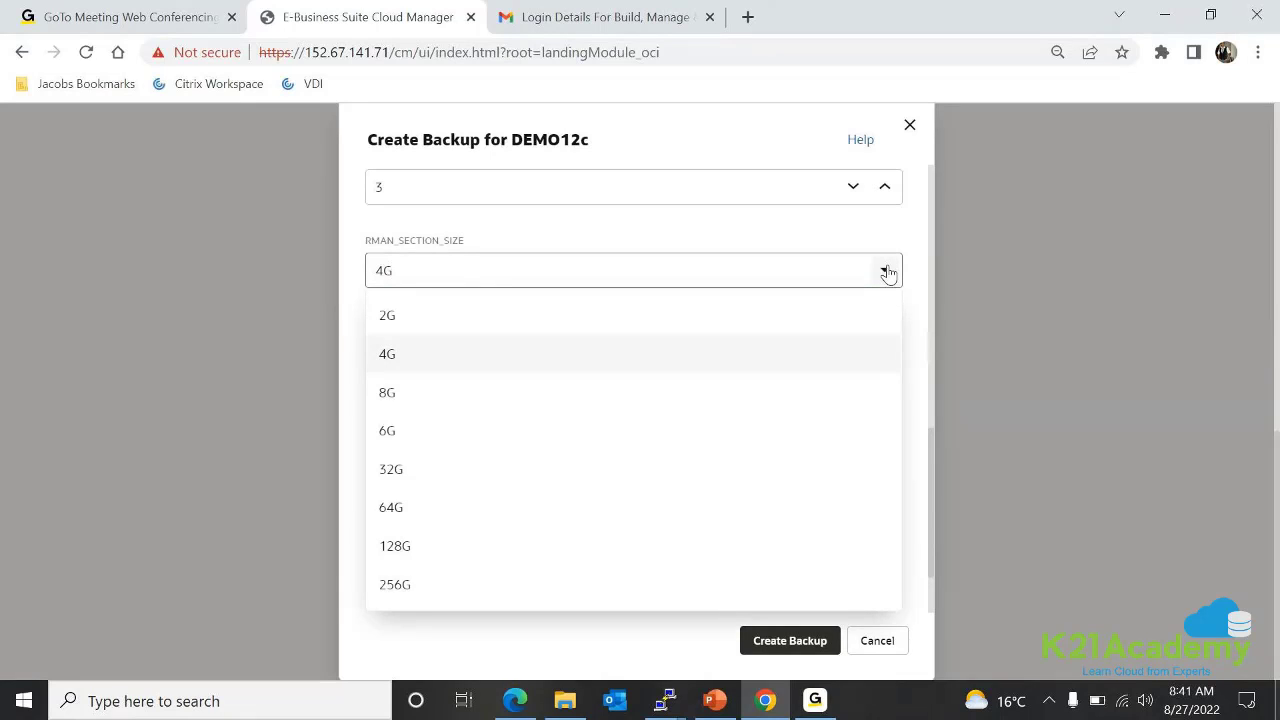
click(713, 235)
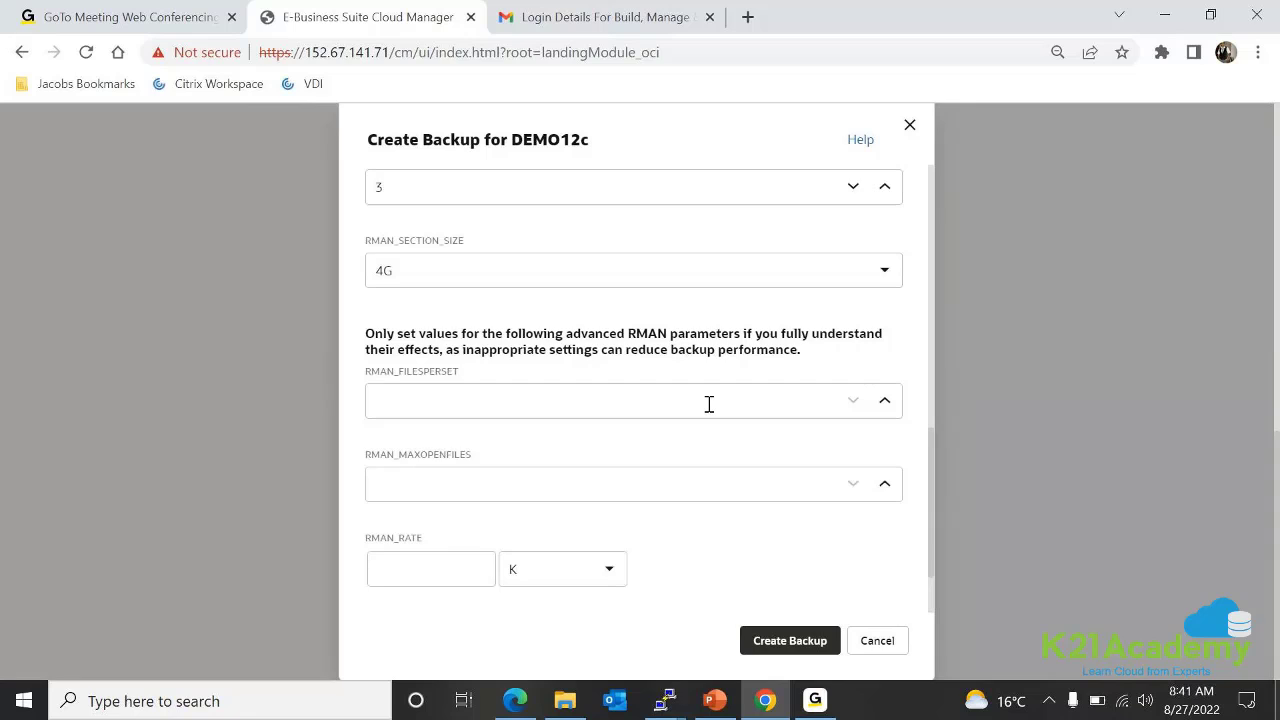
scroll(709, 403, down, 2)
click(685, 314)
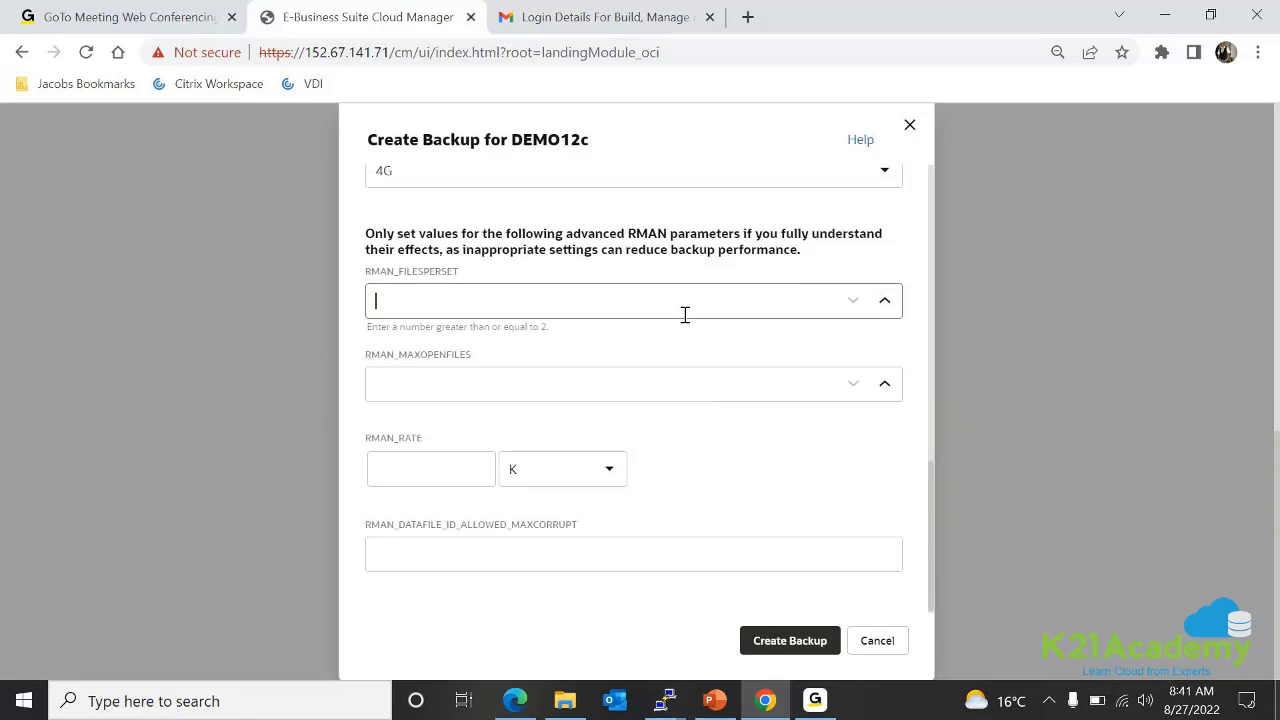
click(608, 390)
click(608, 391)
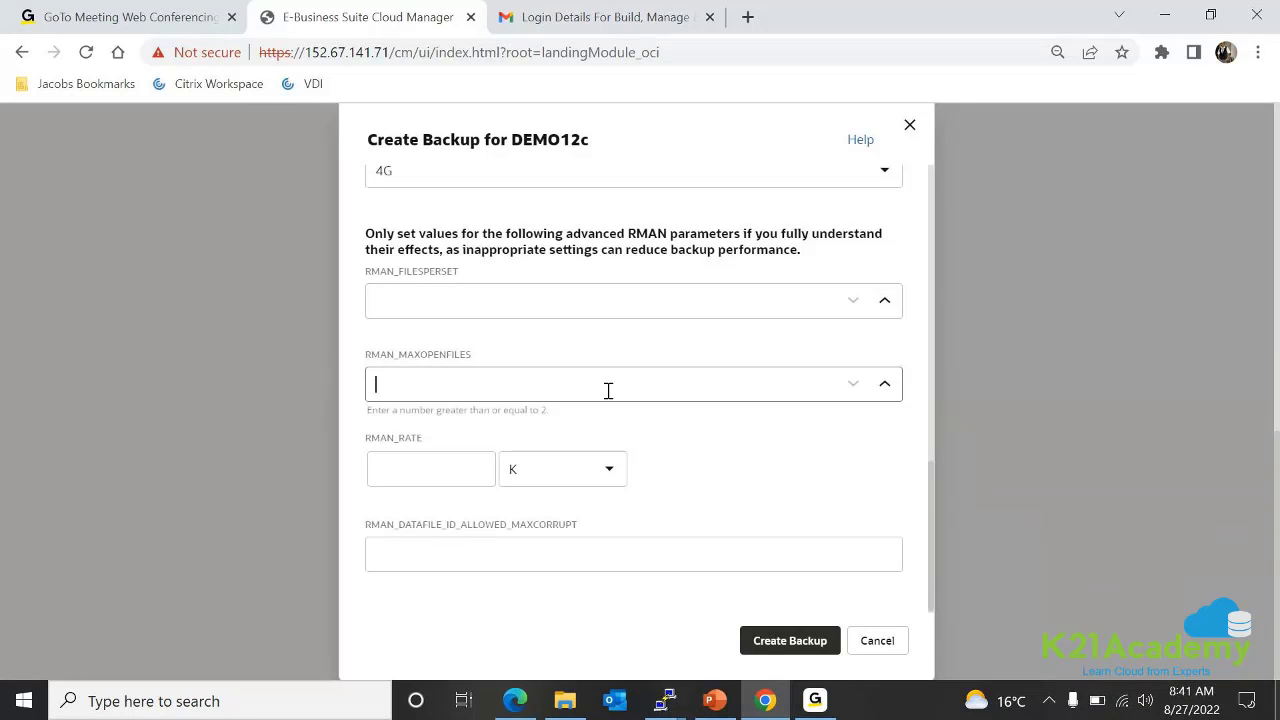
click(736, 465)
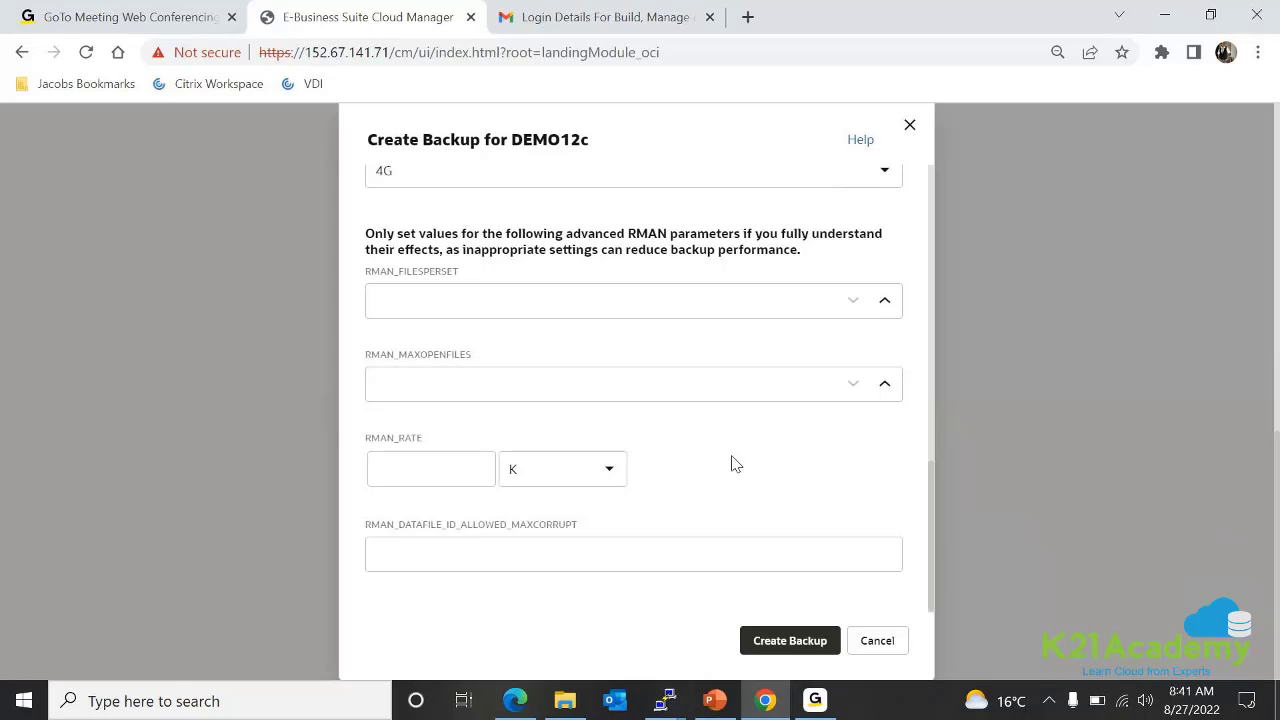
scroll(732, 458, down, 1)
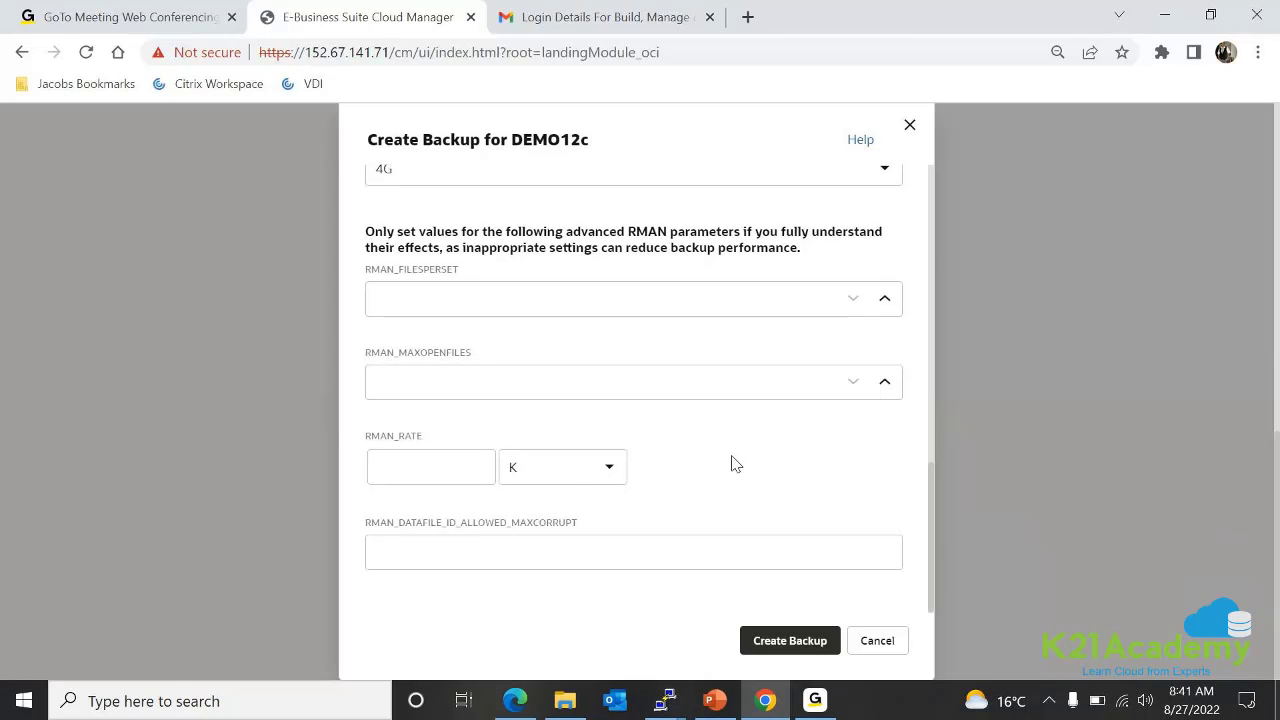
click(610, 470)
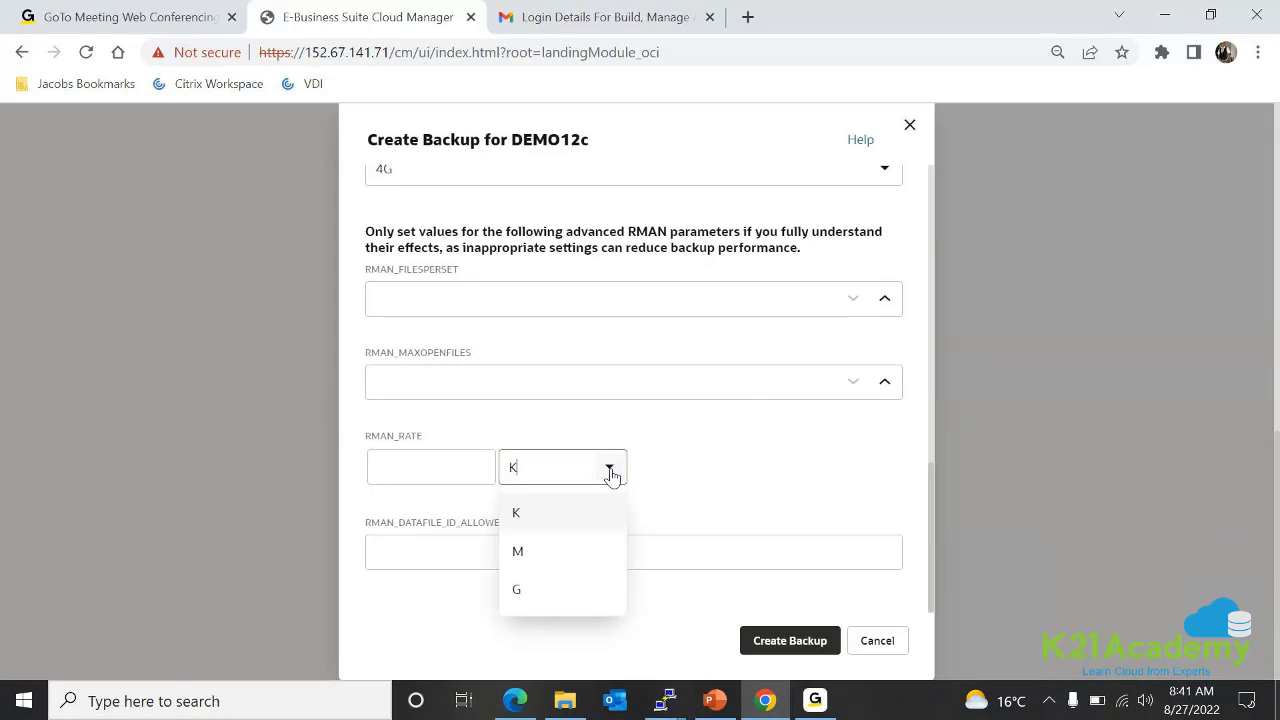
click(563, 591)
click(608, 468)
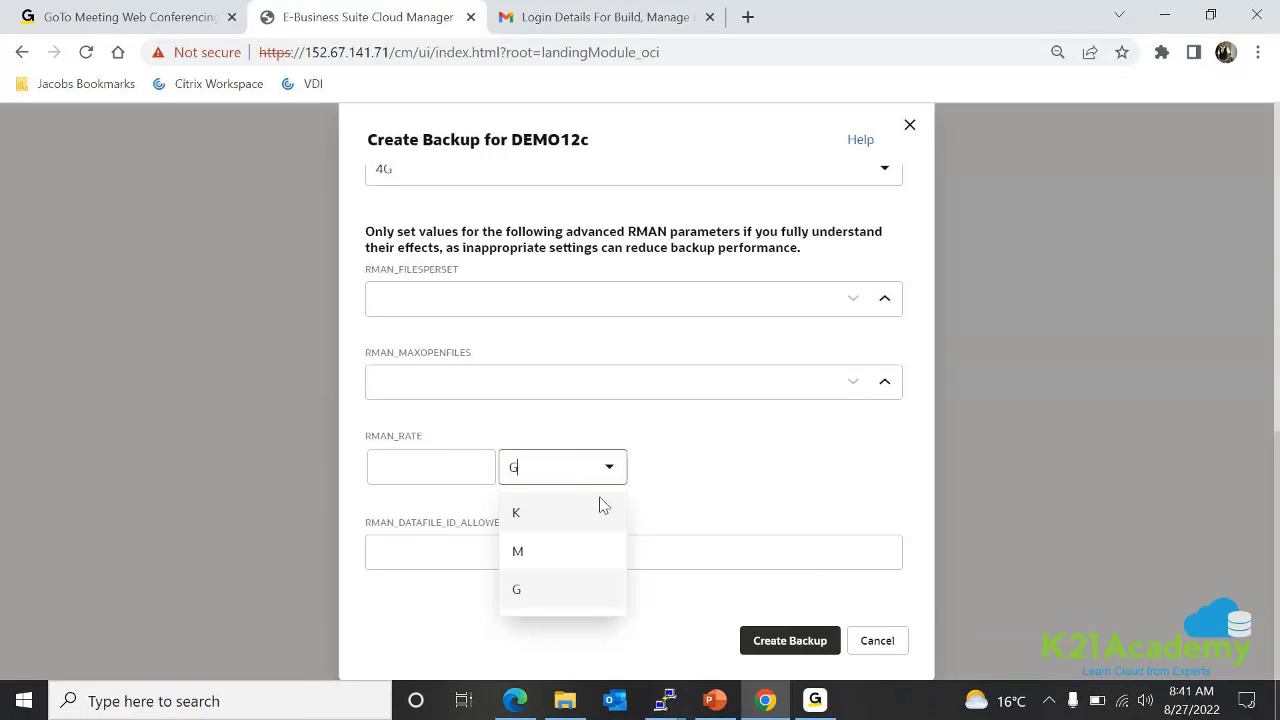
click(603, 510)
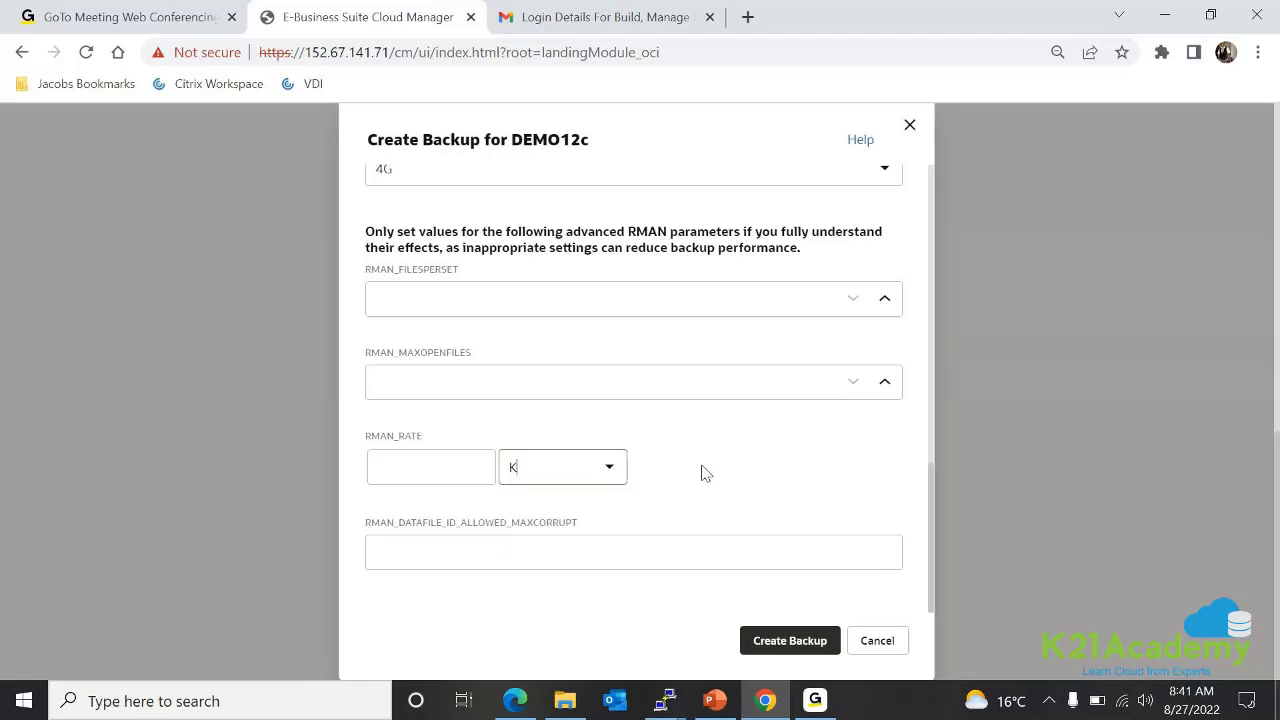
click(591, 547)
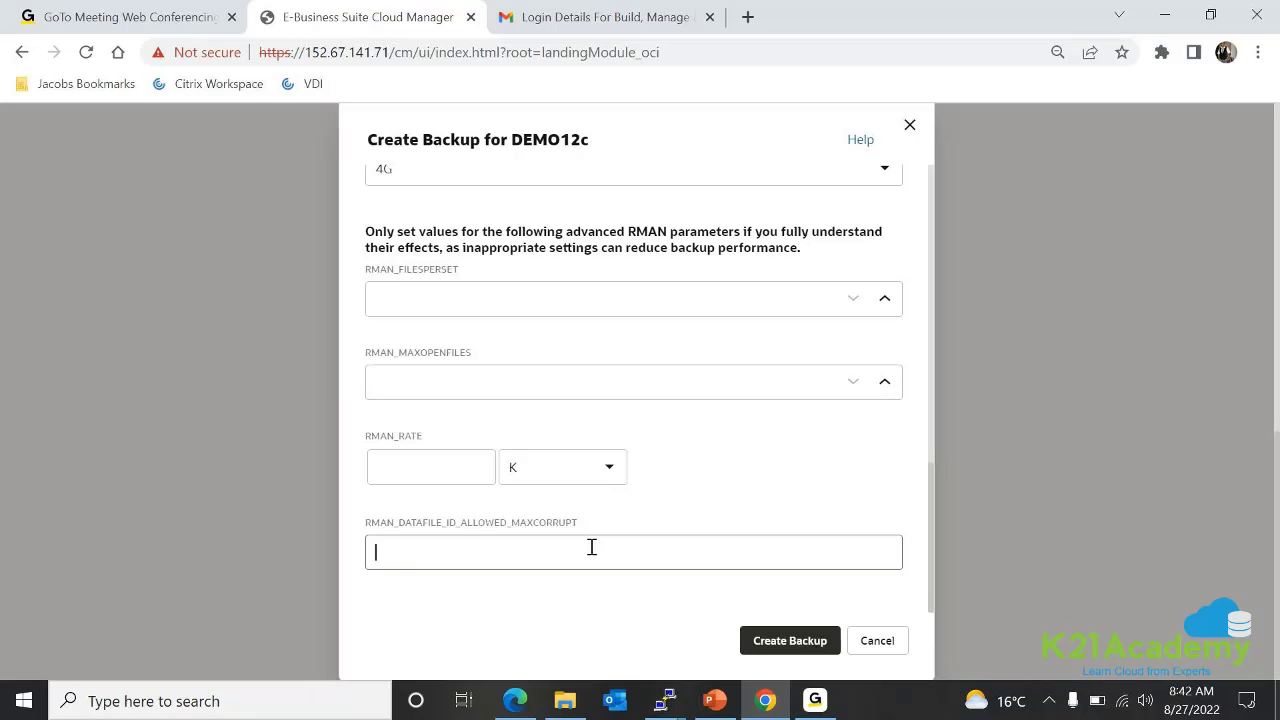
Hide the advanced RMAN options in the backup form
scroll(716, 475, up, 6)
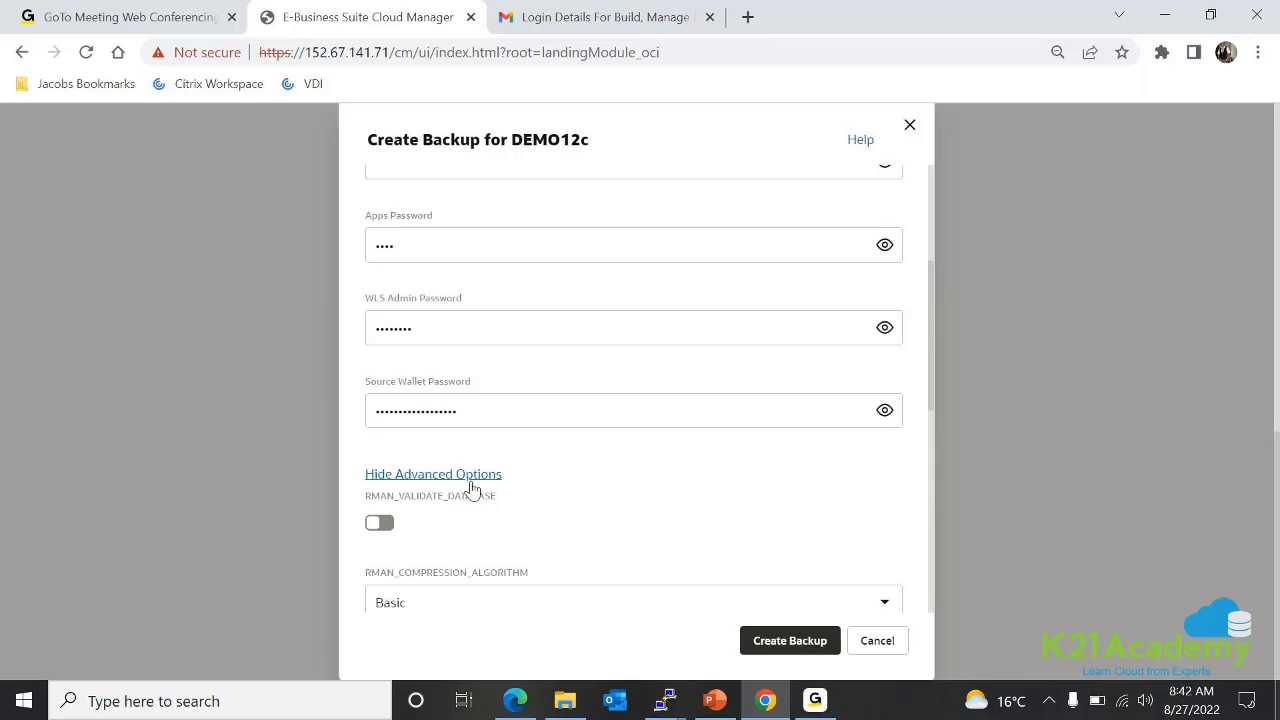
scroll(626, 491, down, 1)
scroll(622, 491, down, 1)
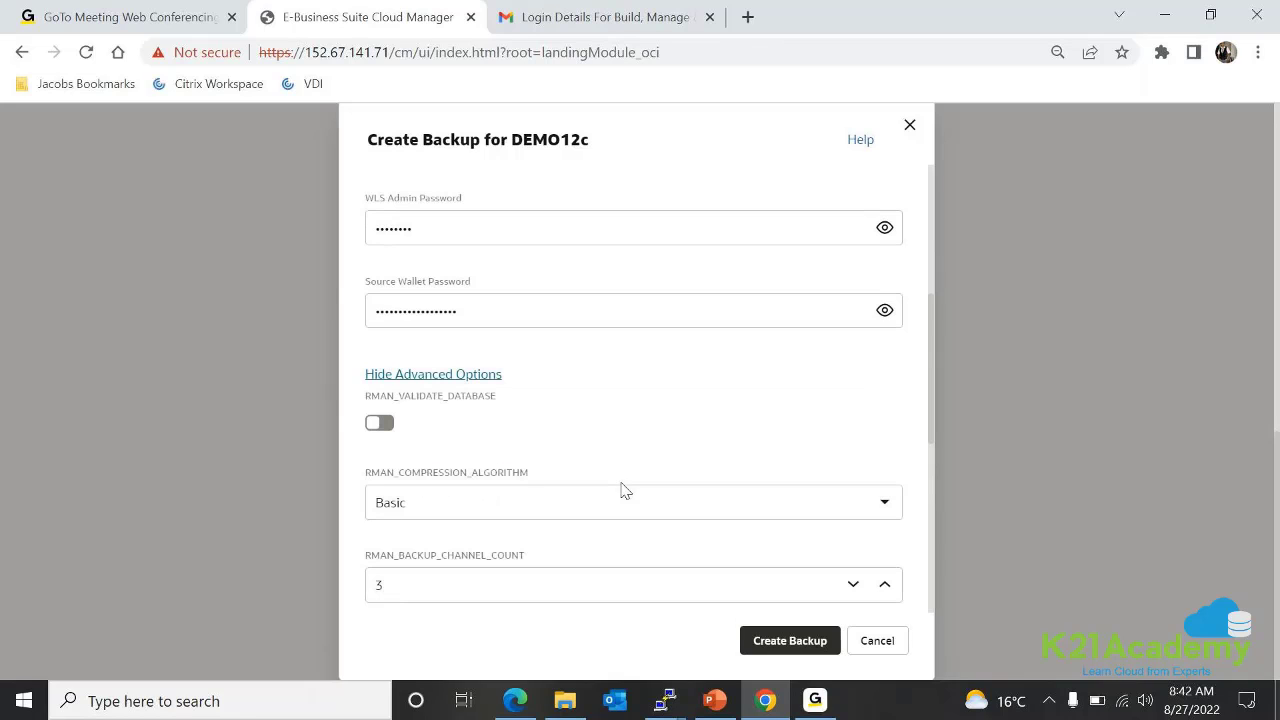
click(458, 376)
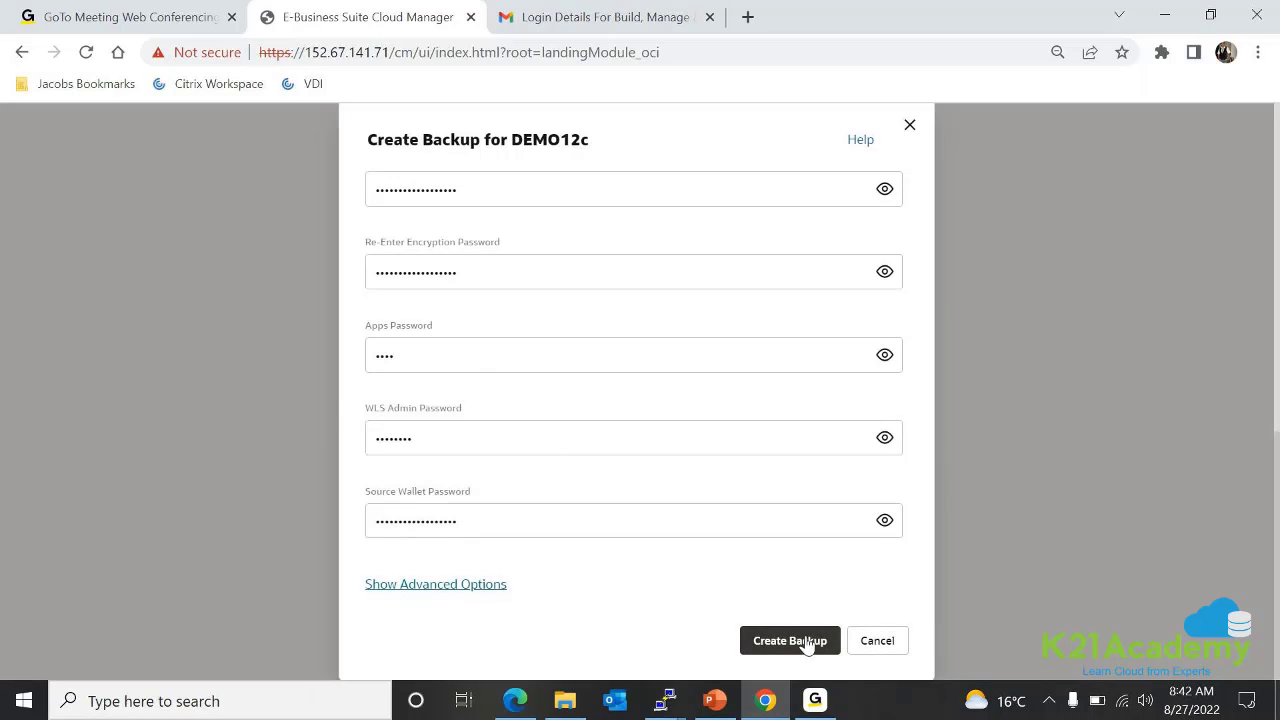
Submit the DEMO12c backup with Create Backup, starting password validation
scroll(625, 438, up, 3)
scroll(630, 450, down, 3)
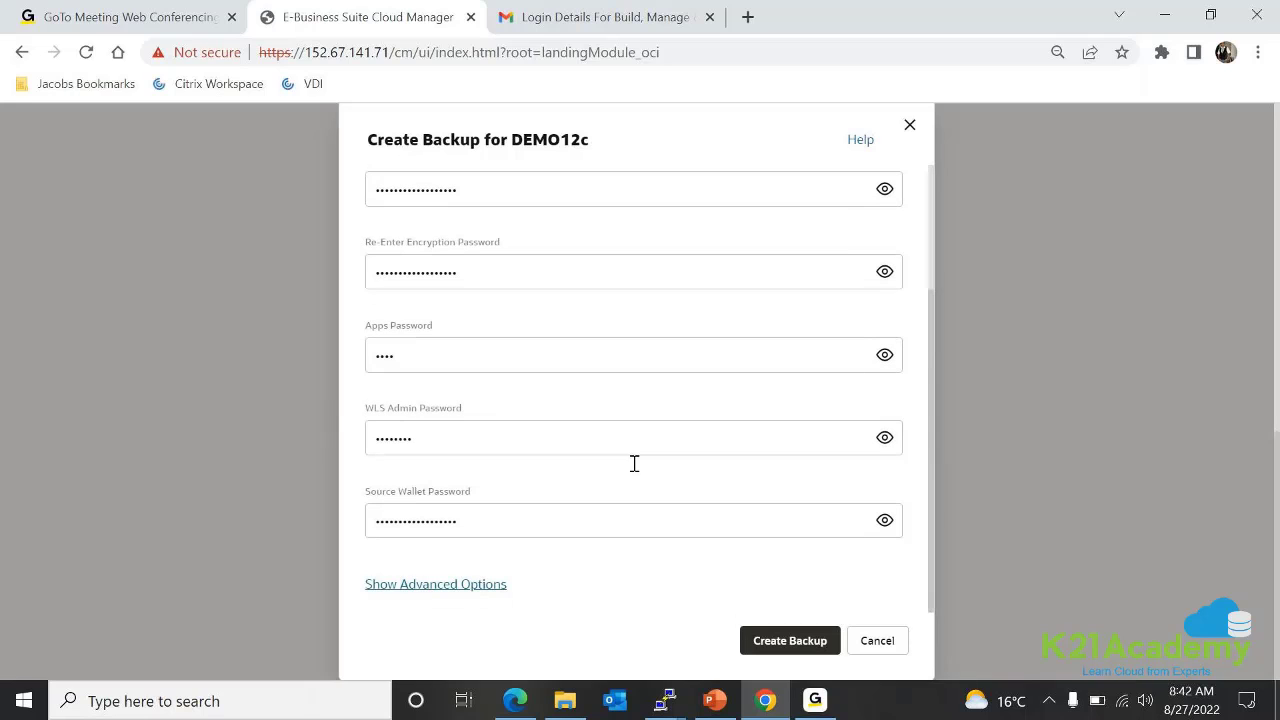
click(766, 640)
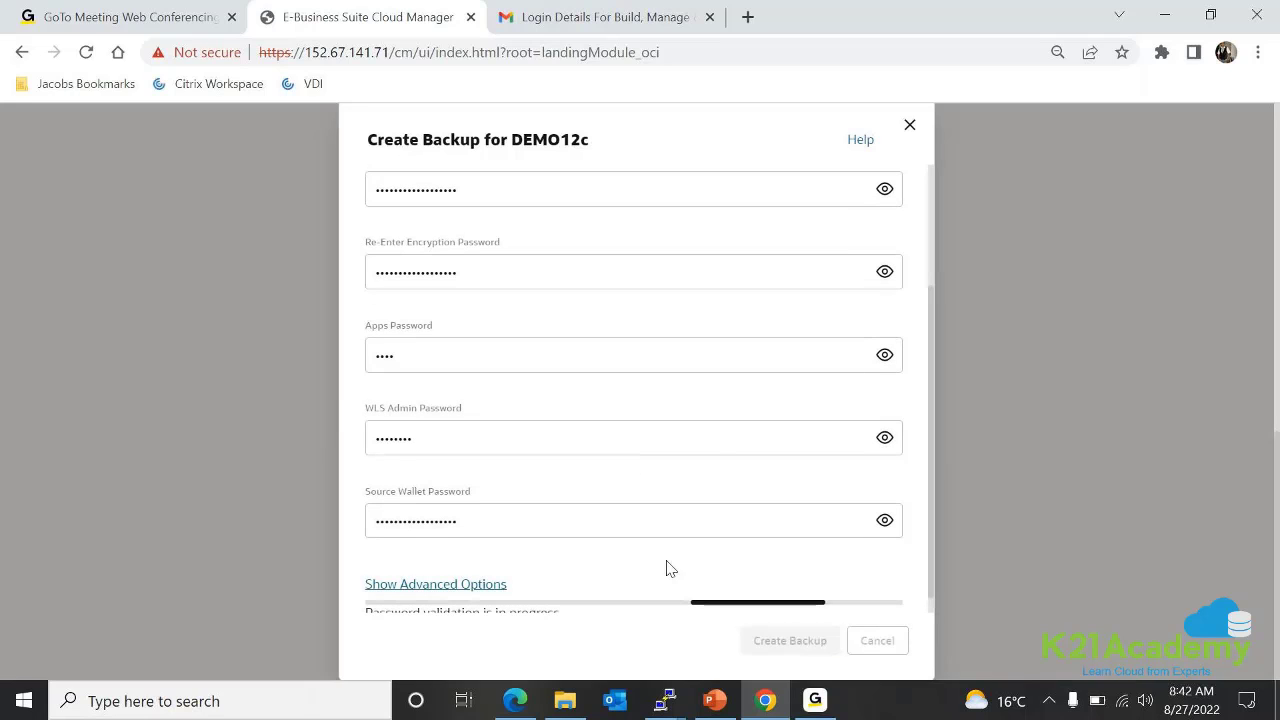
scroll(669, 570, down, 1)
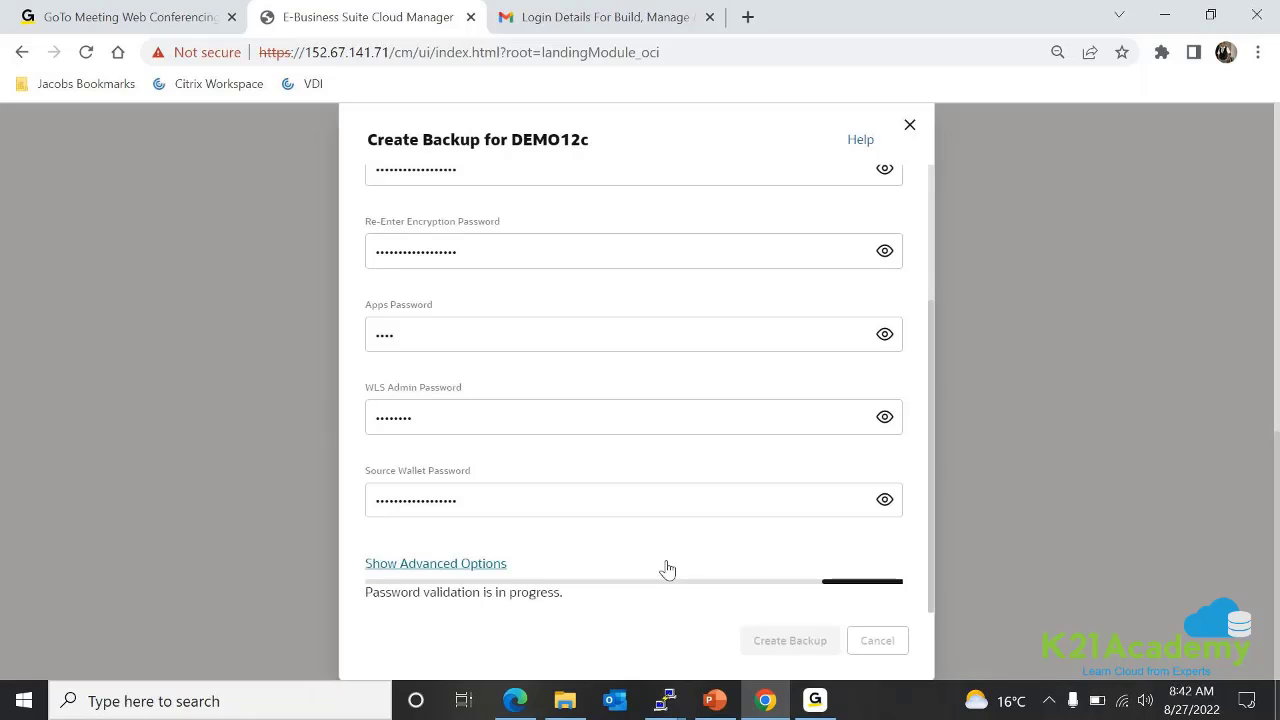